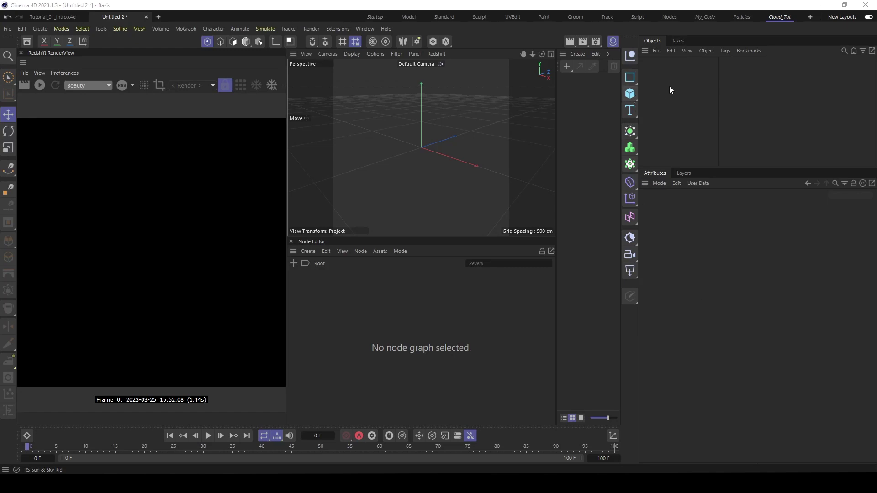
- Add a sphere and raise its segments to 41
click(630, 93)
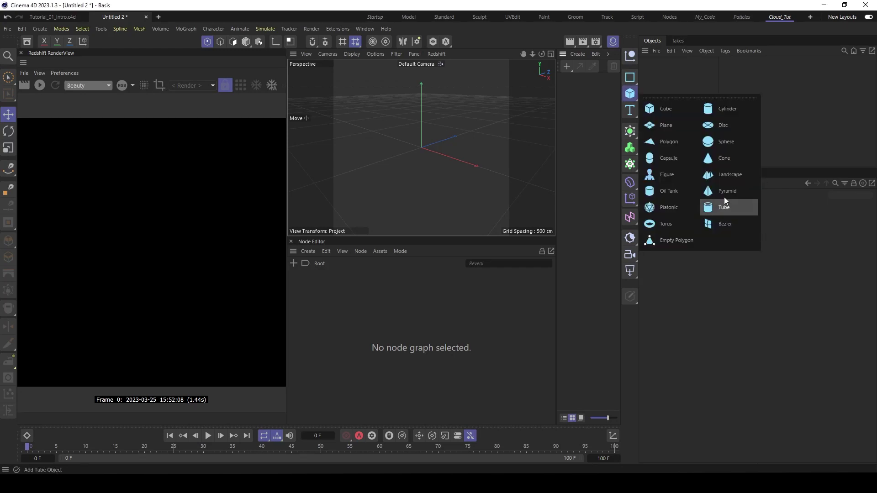
click(714, 141)
drag(768, 238, 782, 238)
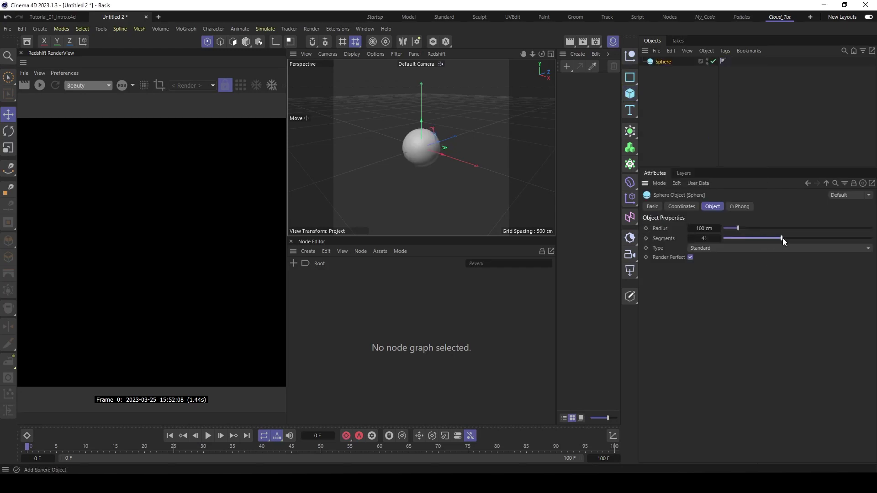
- Wrap the sphere in a Volume Builder with Volume Type set to Vector
alt+click(630, 147)
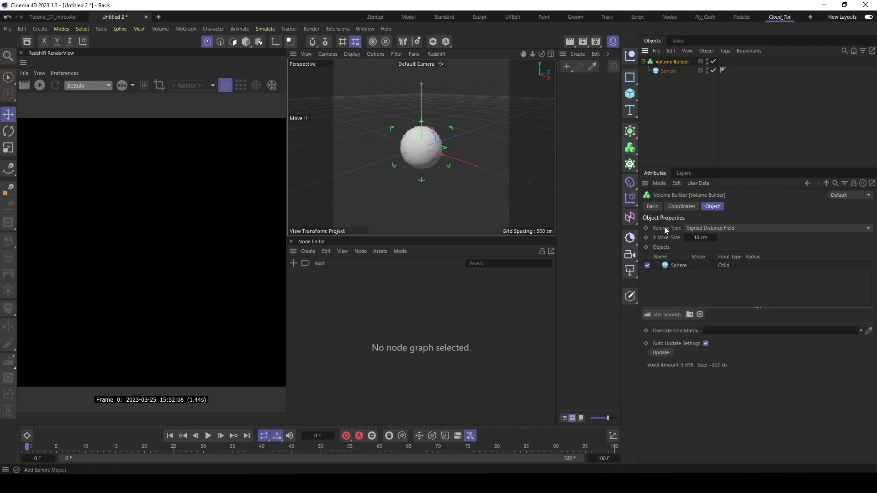
click(714, 228)
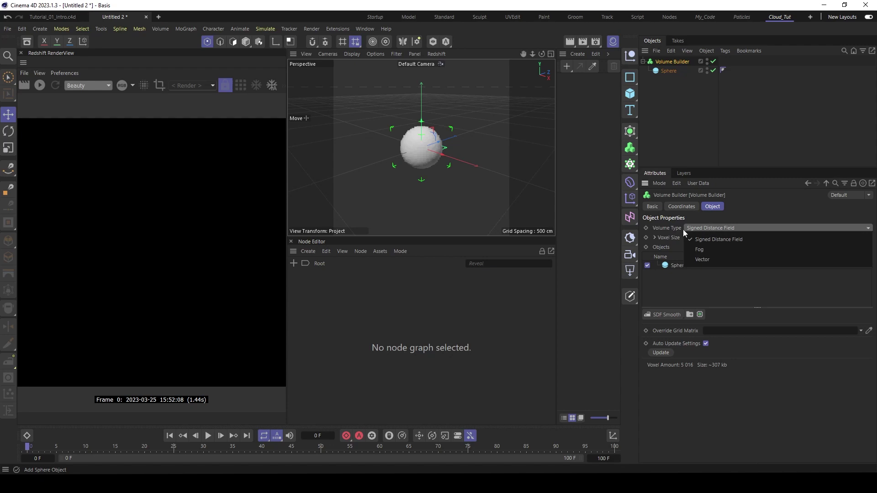
click(717, 260)
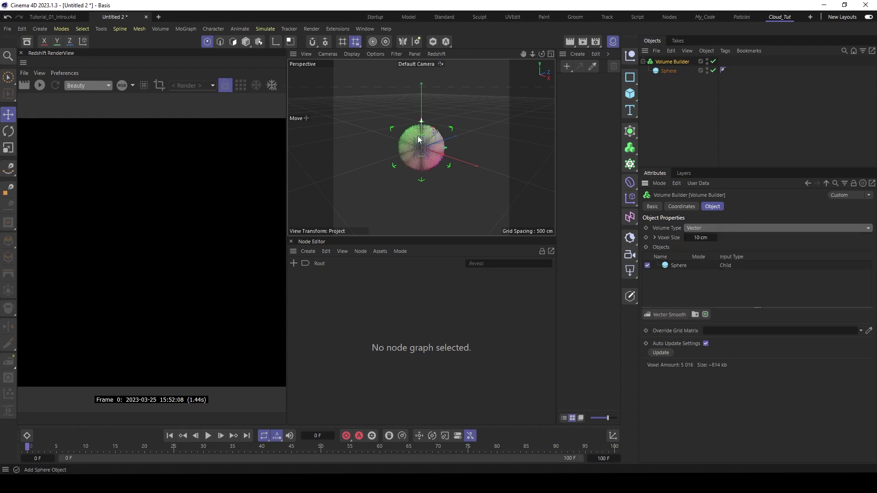
scroll(453, 142, up, 5)
scroll(454, 142, up, 2)
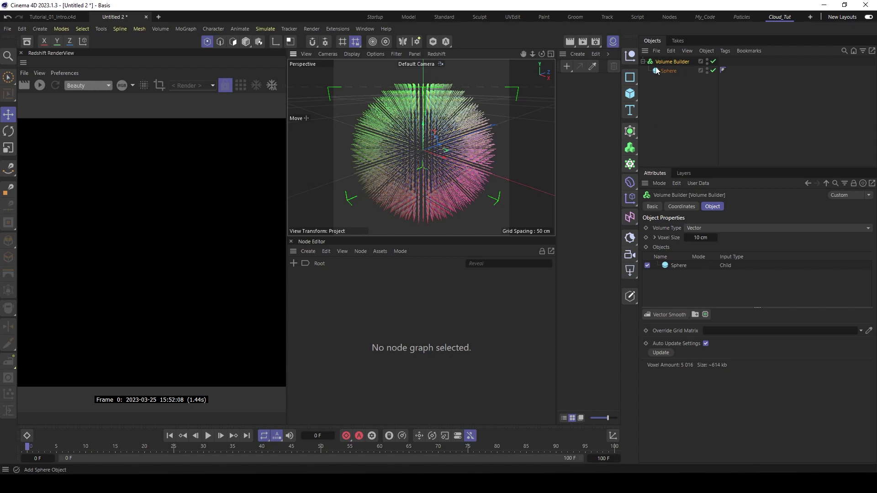
- Create a Redshift RS Volume material and apply it to the Volume Builder
click(566, 67)
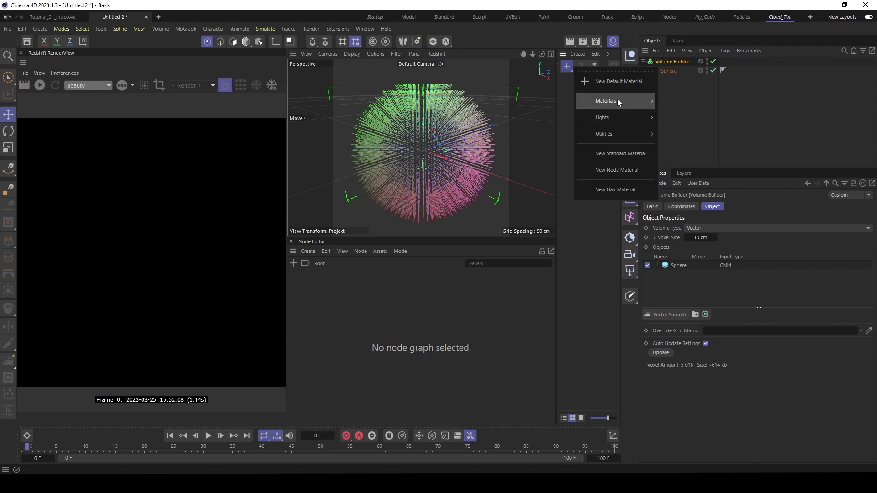
mouse_move(617, 99)
click(674, 230)
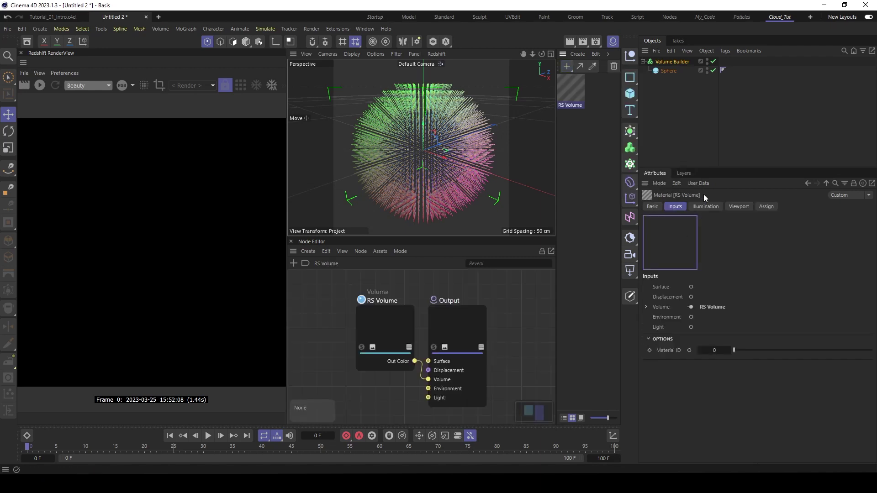
drag(574, 88, 680, 62)
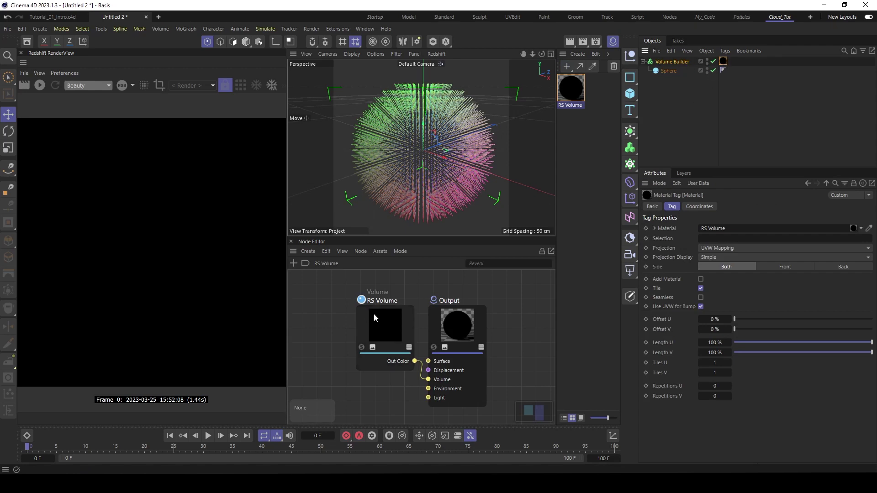
- Link the Volume Builder into the Scatter and Color channels, then add an RS Sky
click(393, 328)
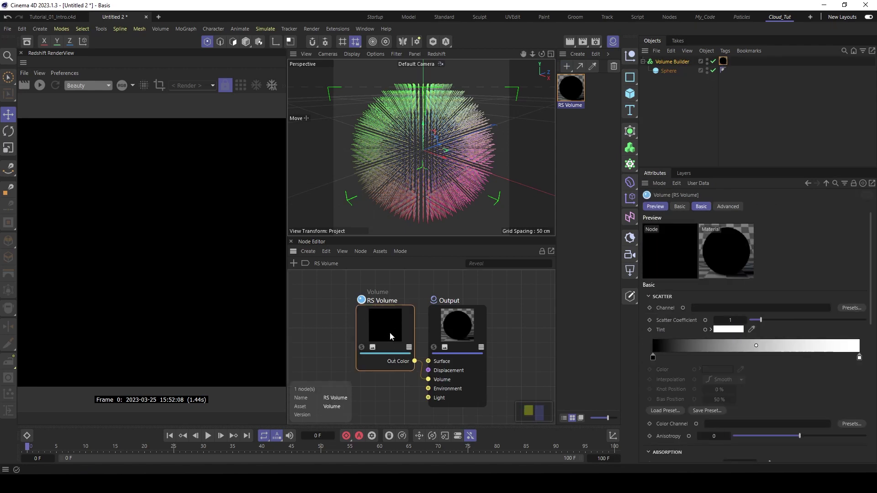
drag(733, 169, 731, 117)
drag(674, 61, 731, 262)
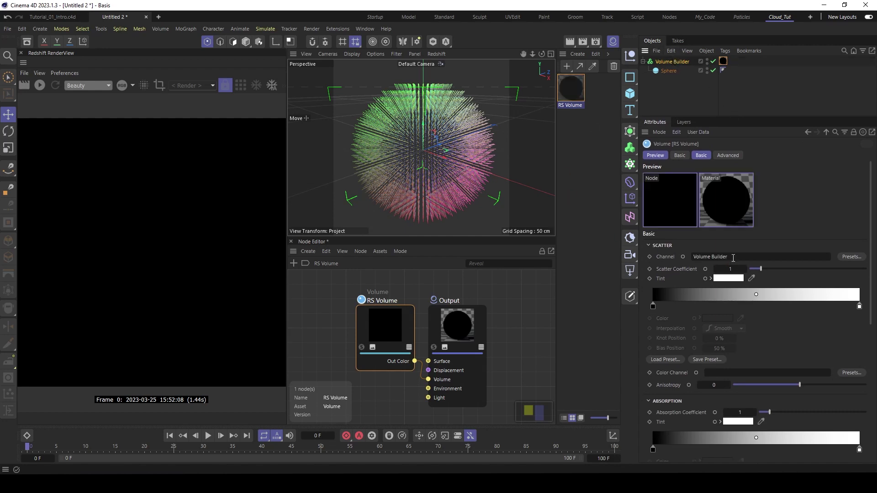
drag(681, 61, 709, 372)
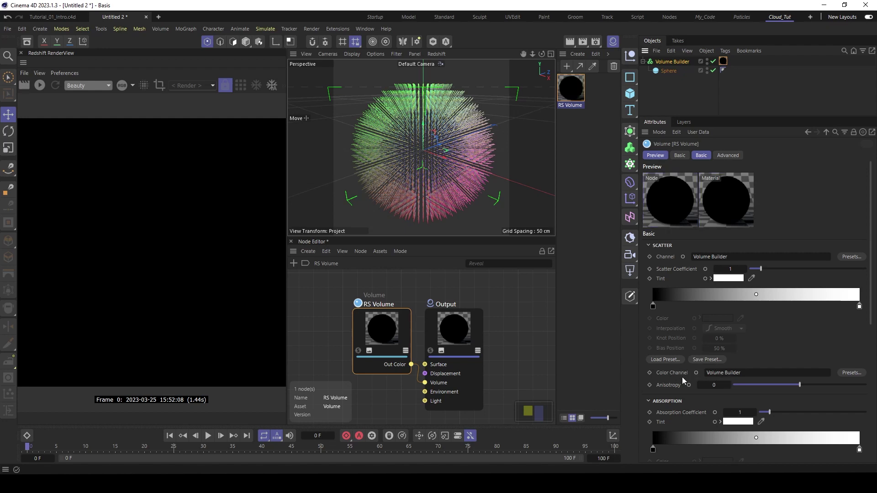
click(631, 238)
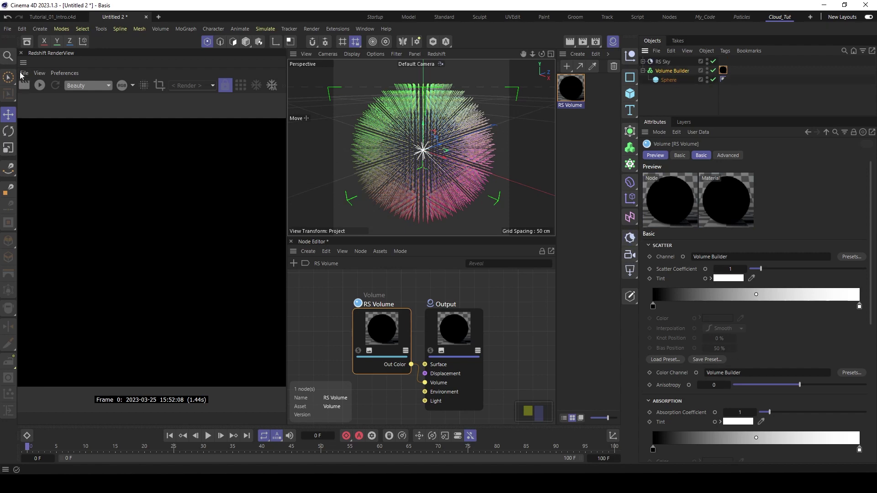
- Render the coloured vector sphere in the Redshift RenderView
click(40, 86)
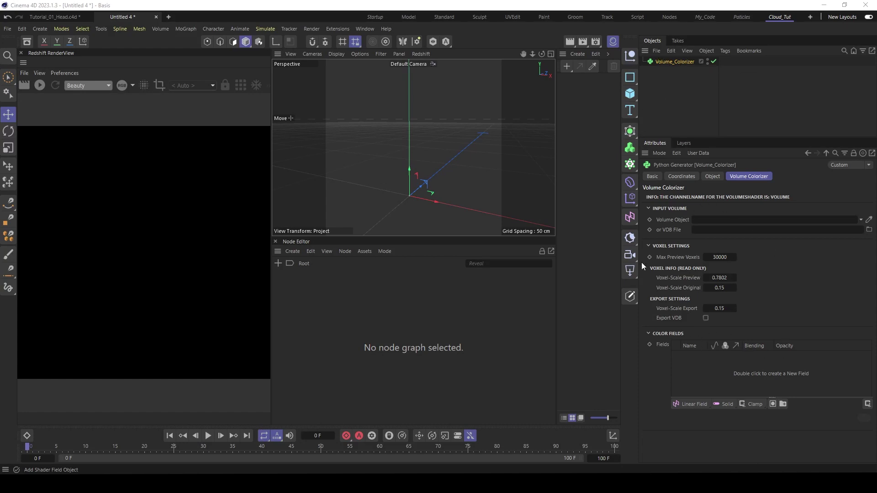
click(711, 176)
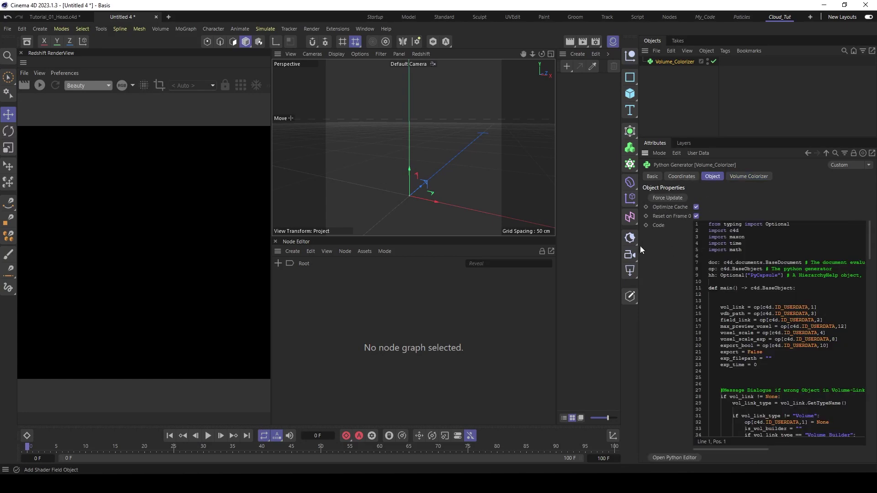
click(680, 458)
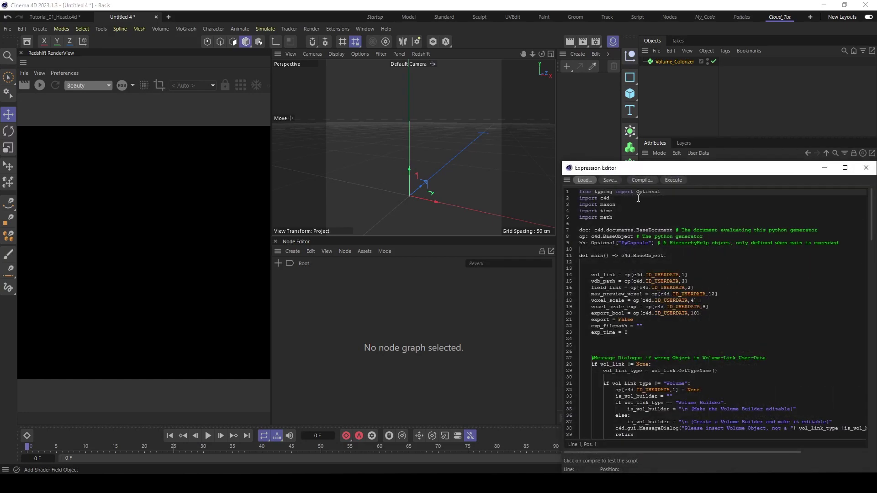
drag(647, 171, 348, 90)
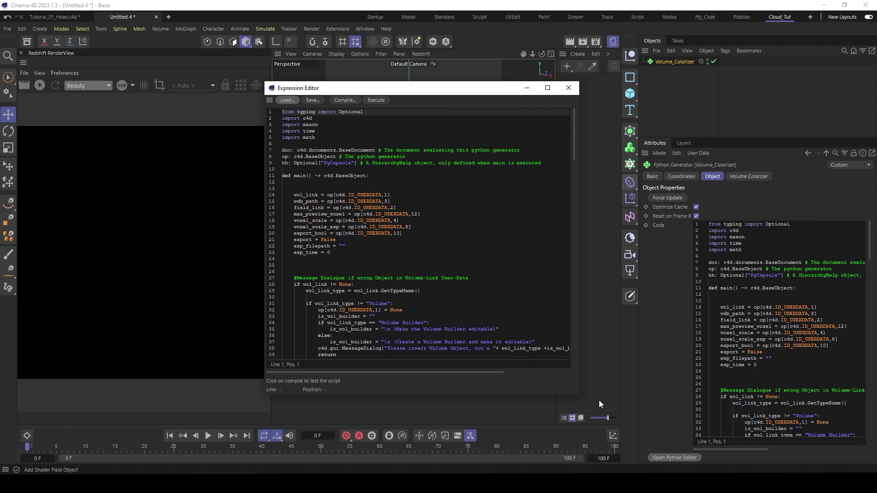
scroll(446, 213, down, 10)
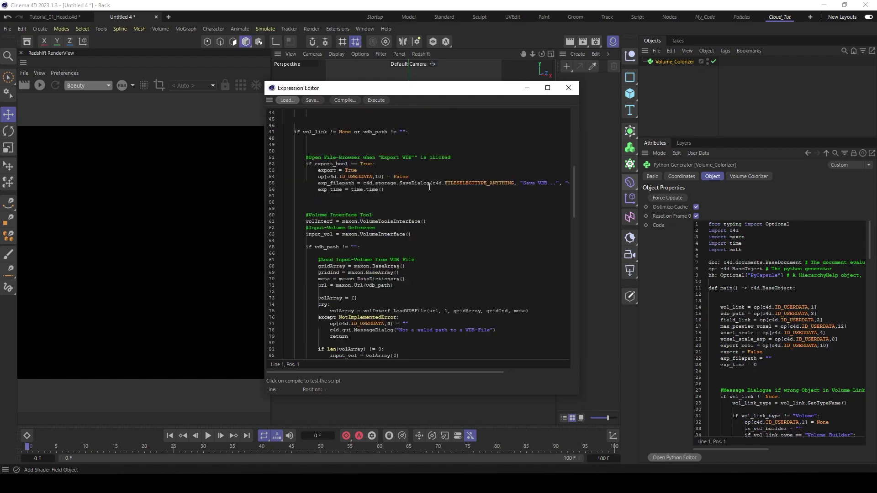
click(569, 88)
click(750, 176)
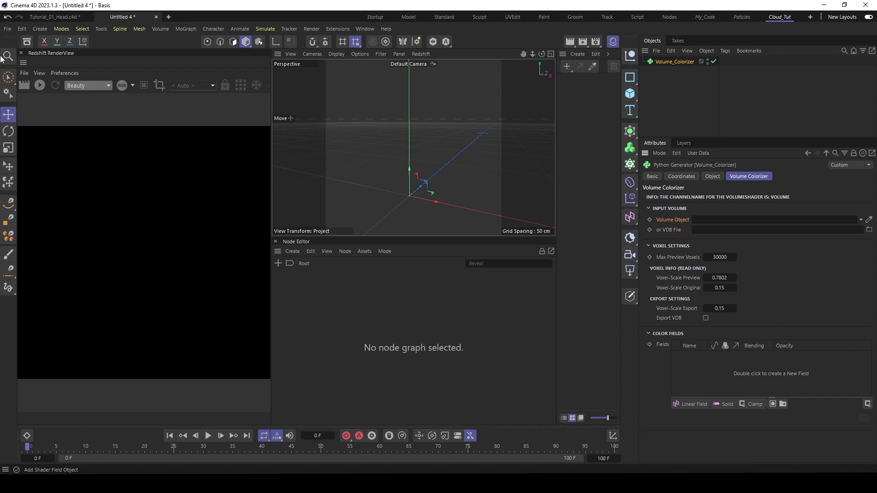
- Bring the Generic Head Bust in from the Asset Browser under a Subdivision Surface
click(27, 42)
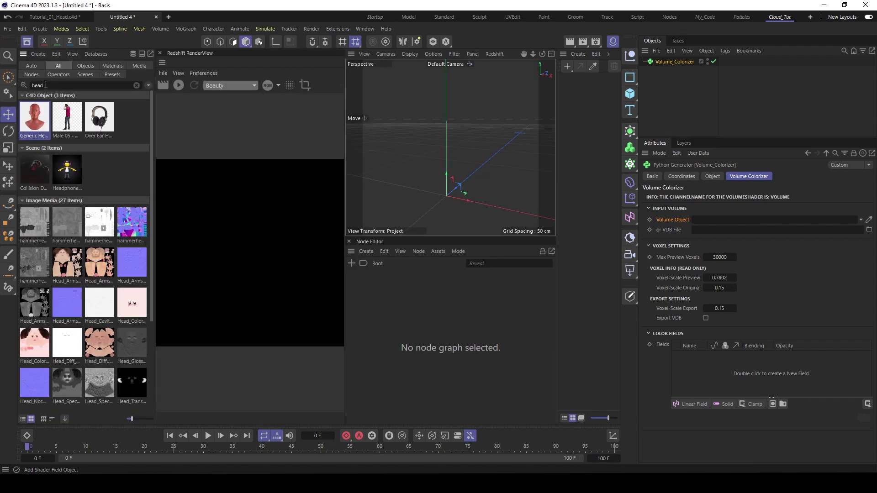
drag(34, 118, 683, 101)
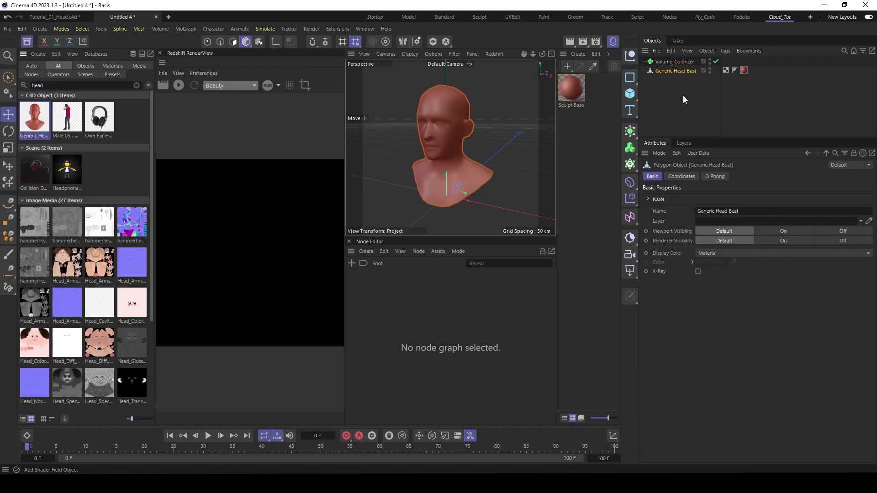
click(28, 42)
alt+click(630, 131)
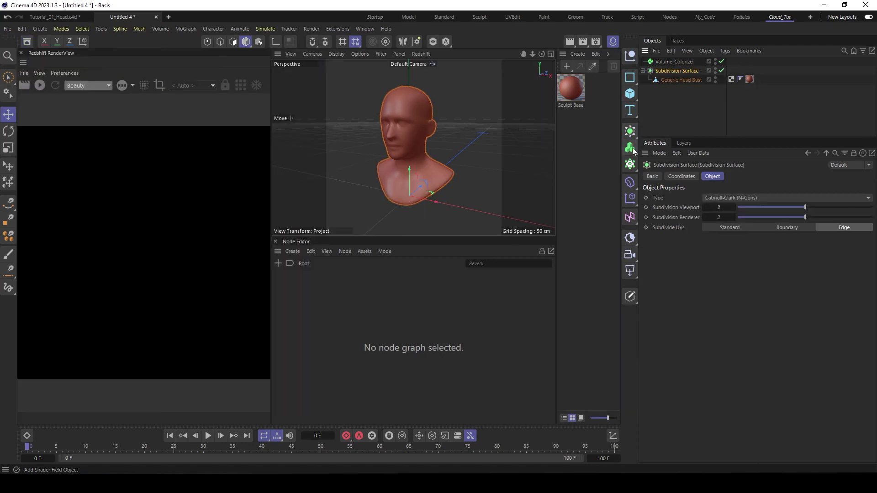
- Put the head in a Volume Builder with 0.2 cm voxel size and Fog volume type
alt+click(633, 150)
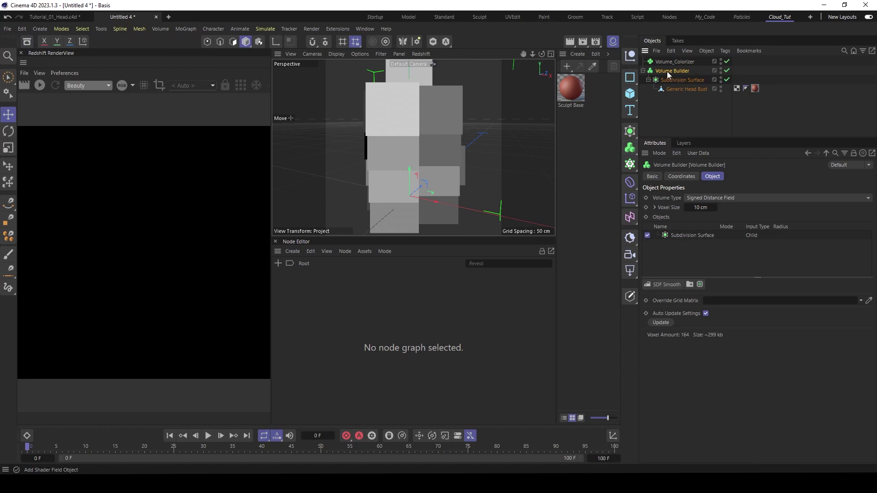
click(686, 207)
text(0.2)
key(Return)
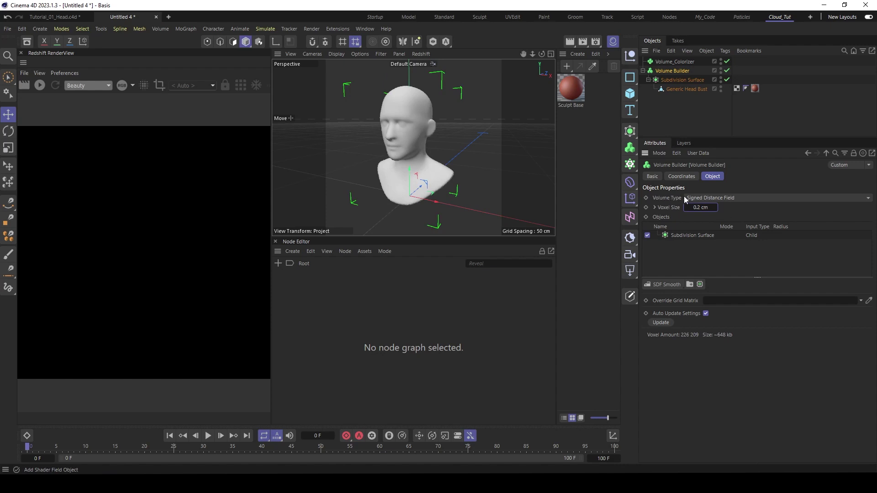
click(715, 198)
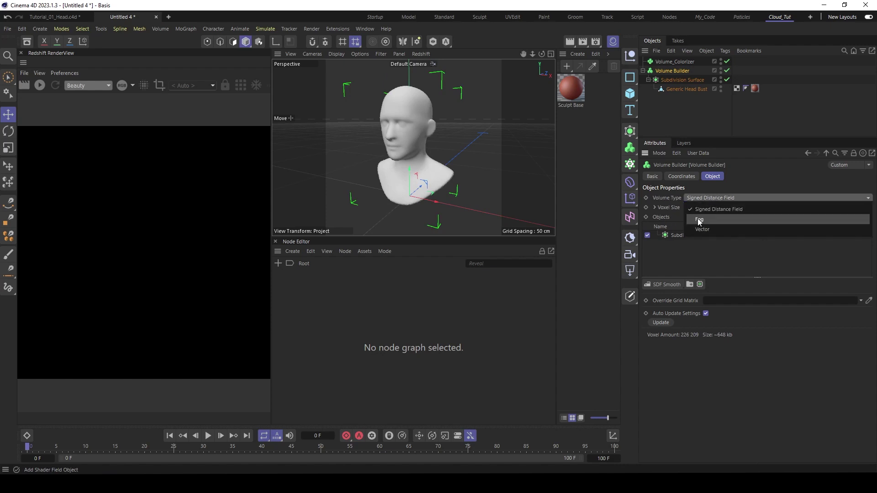
click(699, 219)
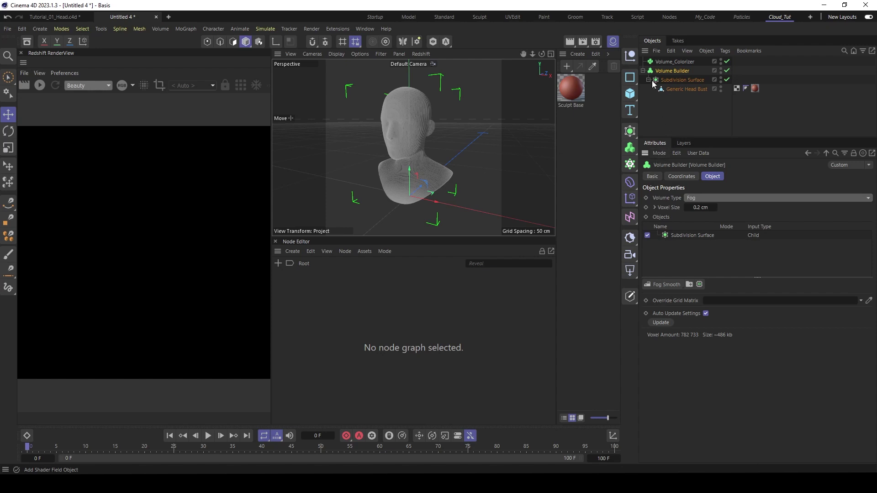
- Add a Shader Field that uses a Noise shader
click(630, 218)
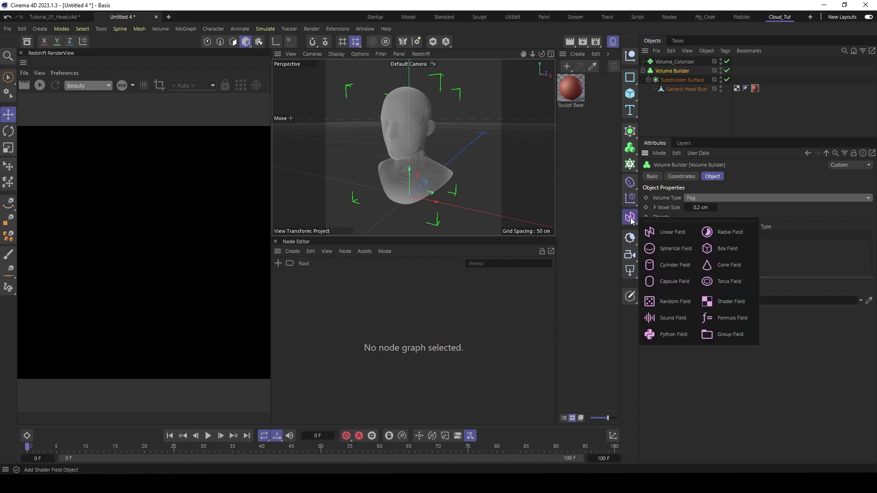
click(731, 302)
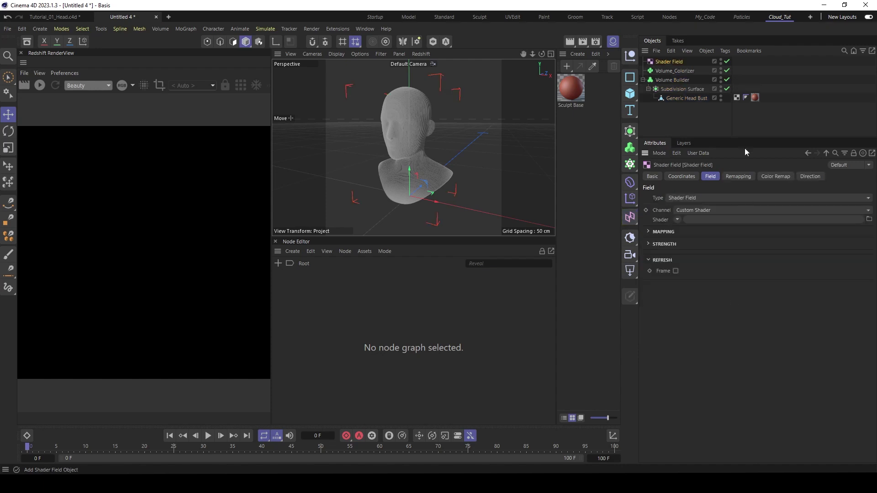
click(678, 219)
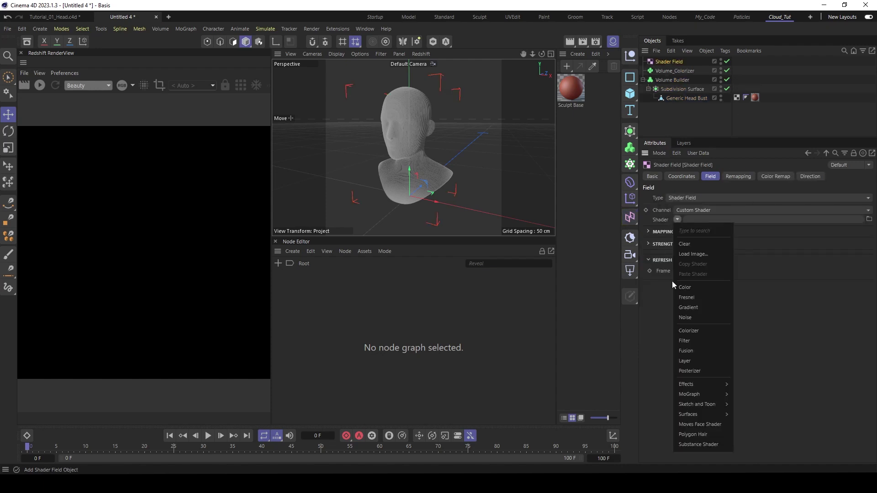
click(692, 316)
- Set the noise to FBM at 200% Global Scale and move the Shader Field into the Volume Builder
click(685, 244)
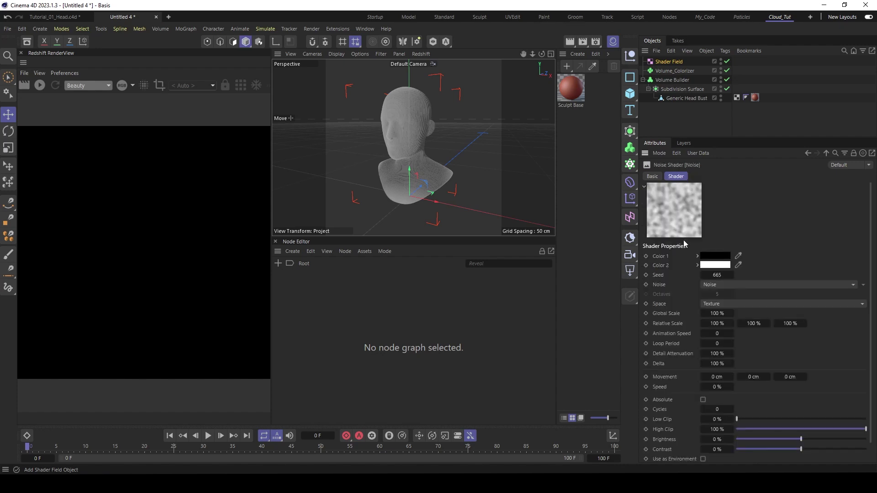
click(863, 284)
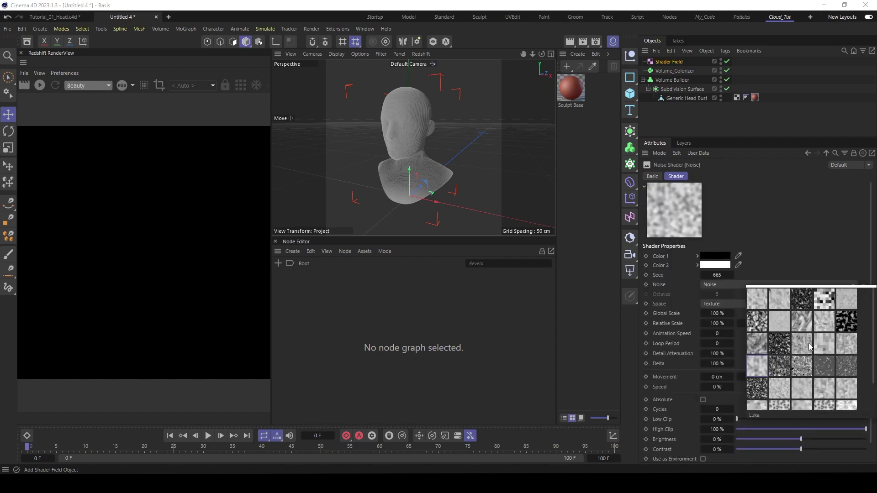
click(826, 323)
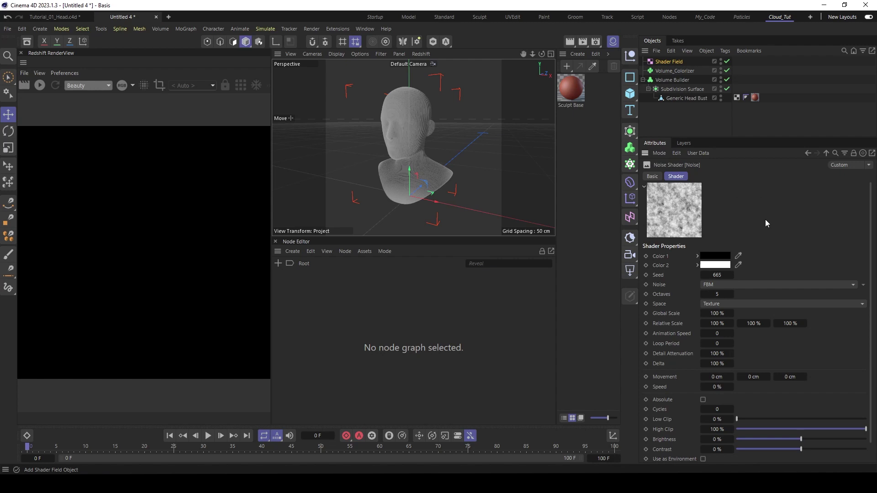
click(717, 314)
text(200)
key(Return)
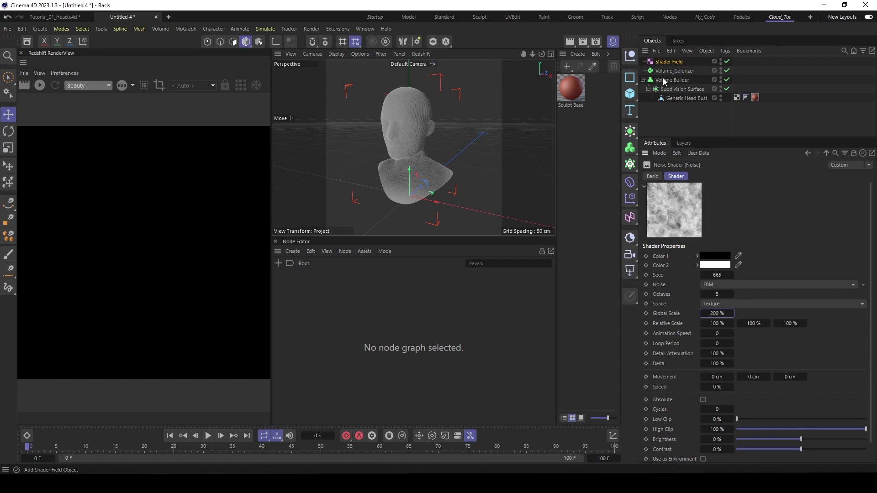
mouse_move(677, 78)
mouse_down()
mouse_move(670, 66)
mouse_move(650, 73)
mouse_move(662, 80)
mouse_up()
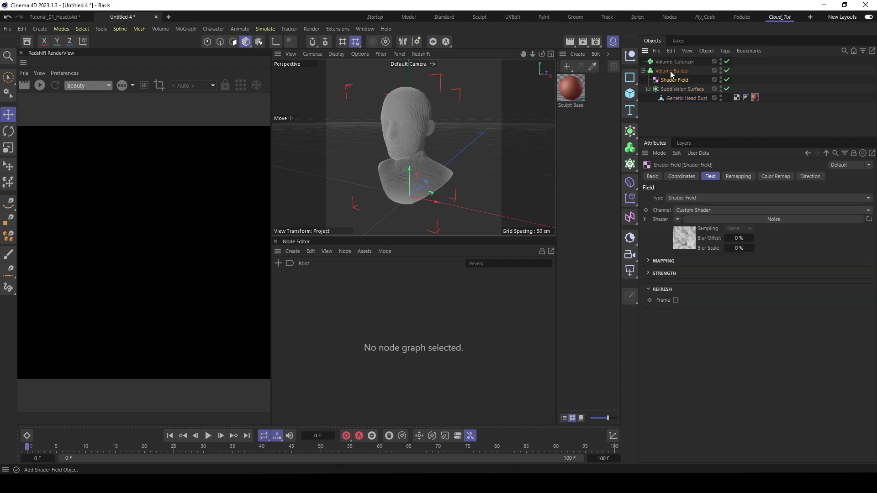
- Set the Shader Field's mode to Min with Creation Space Objects Below
click(670, 70)
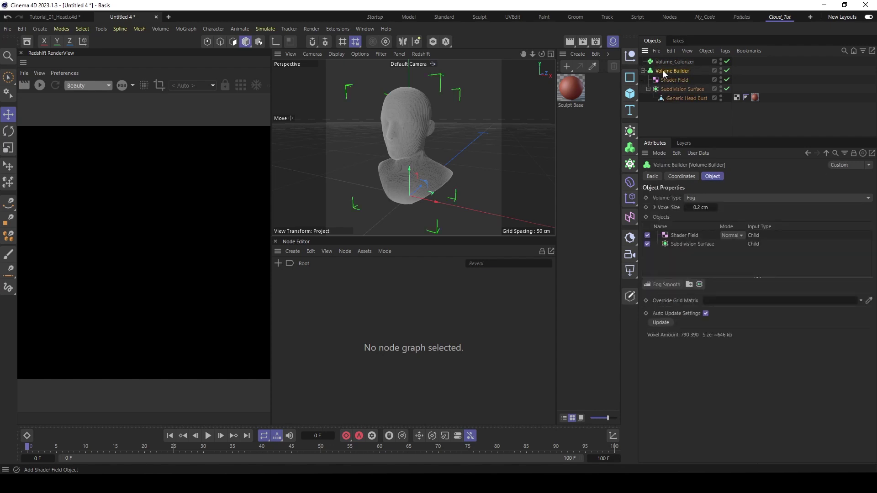
click(684, 234)
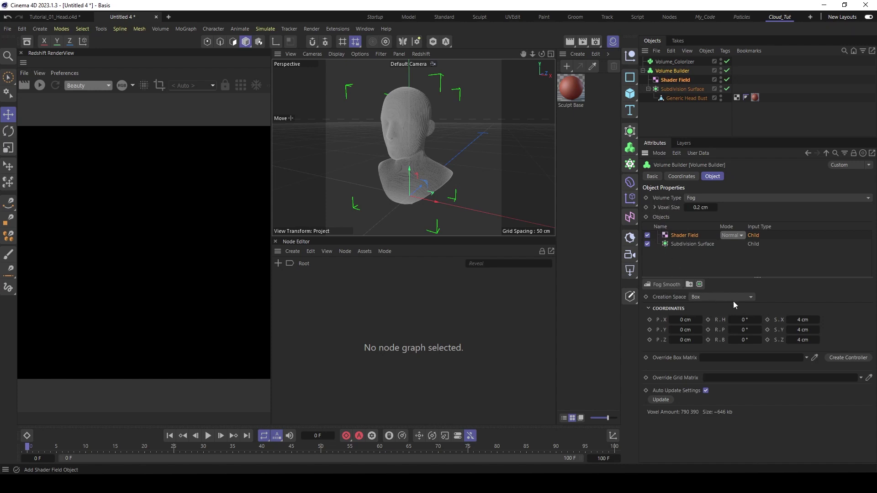
click(734, 236)
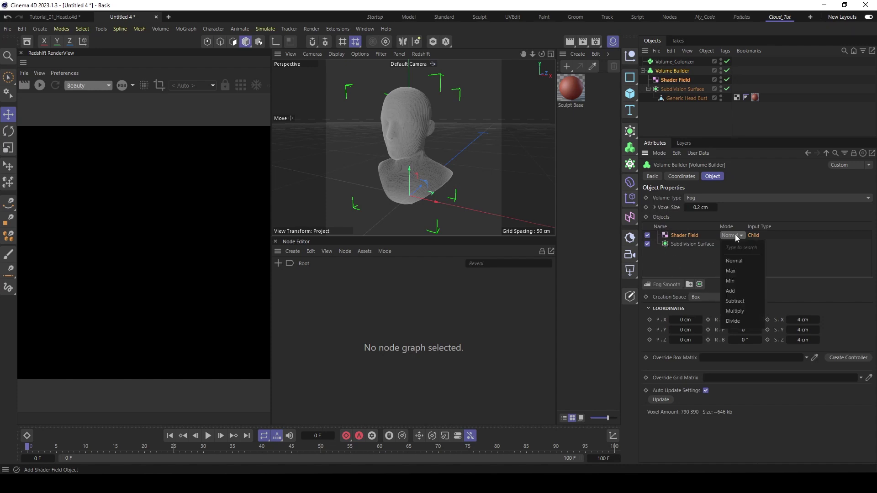
click(733, 281)
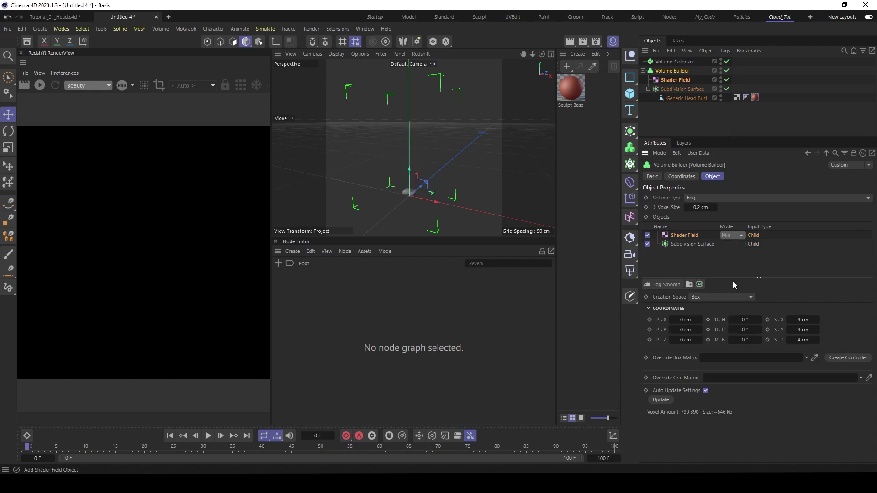
click(717, 297)
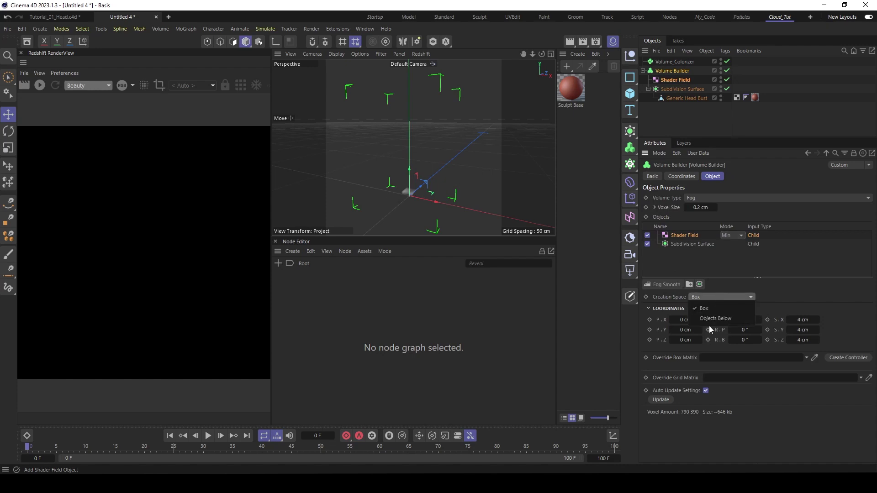
click(717, 319)
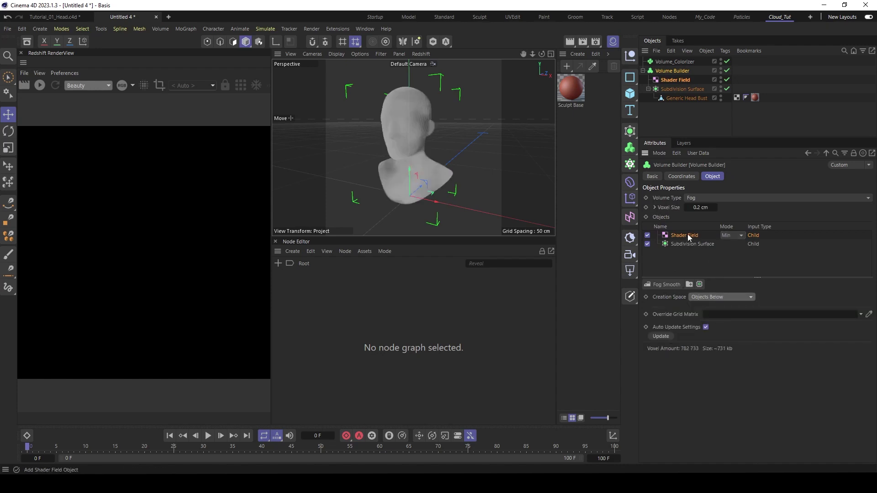
- Add a Fog Curve filter with points at about 0.24 and 0.6
click(667, 284)
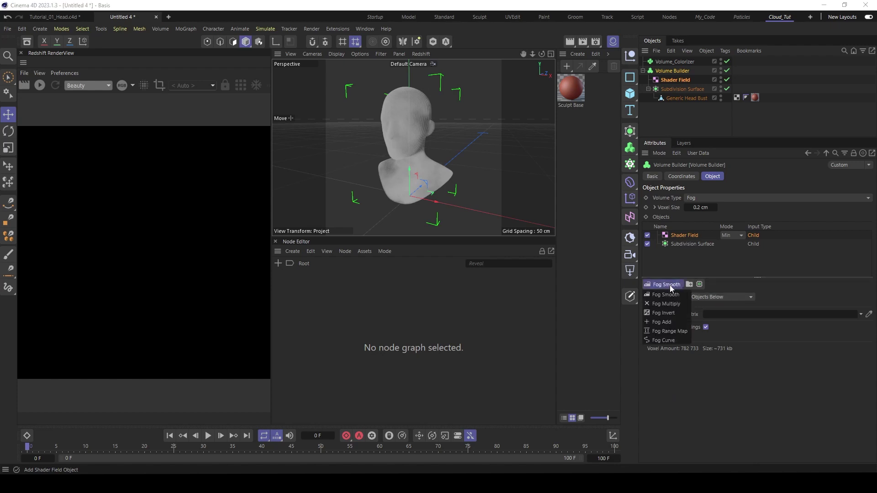
click(670, 341)
drag(685, 393, 721, 394)
drag(858, 335, 783, 328)
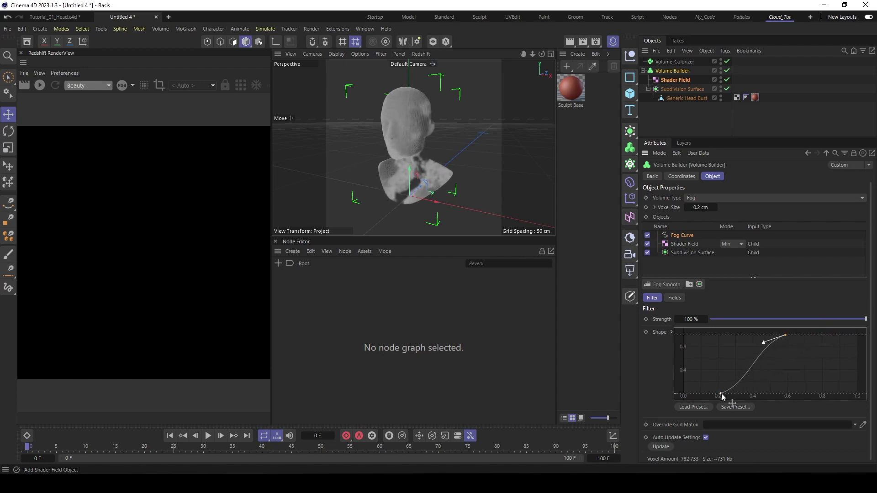
drag(721, 393, 726, 394)
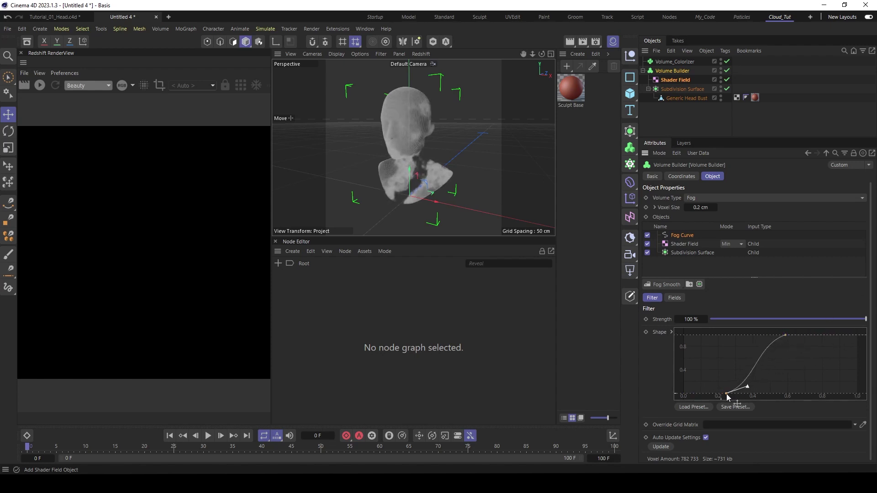
- Raise the noise shader's seed to 675
click(675, 80)
click(685, 247)
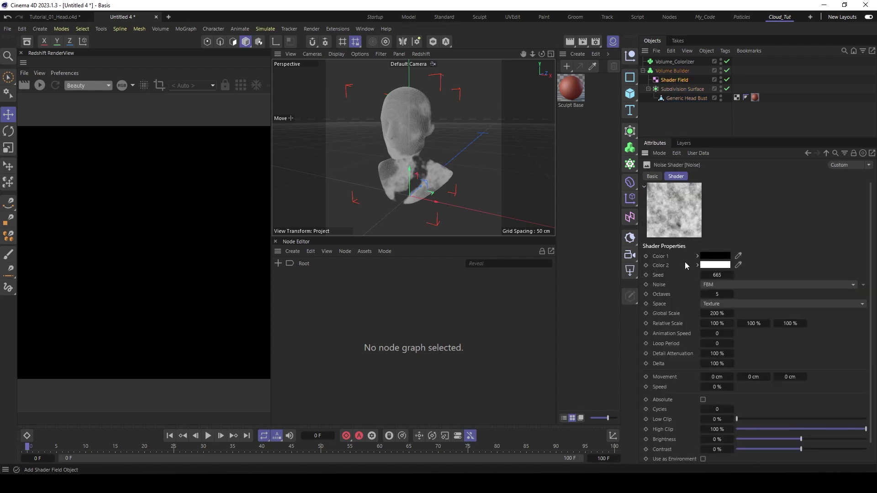
click(731, 274)
click(731, 274)
click(731, 275)
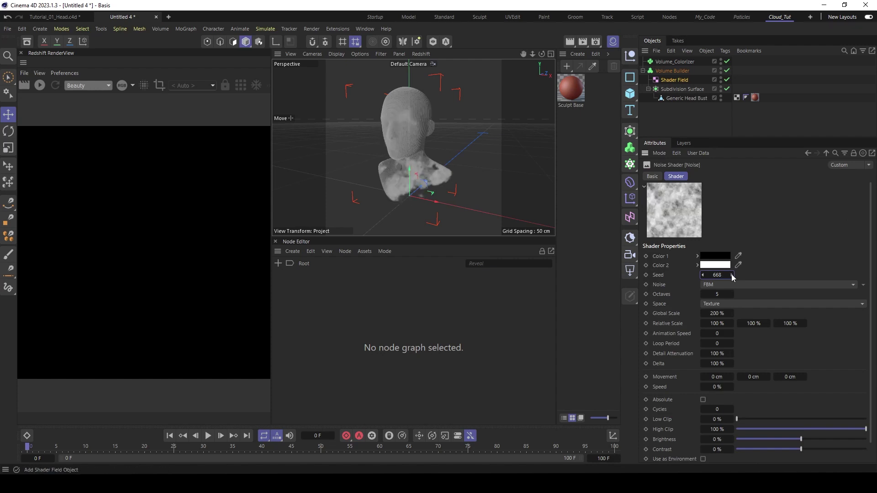
click(731, 275)
click(731, 275)
click(730, 275)
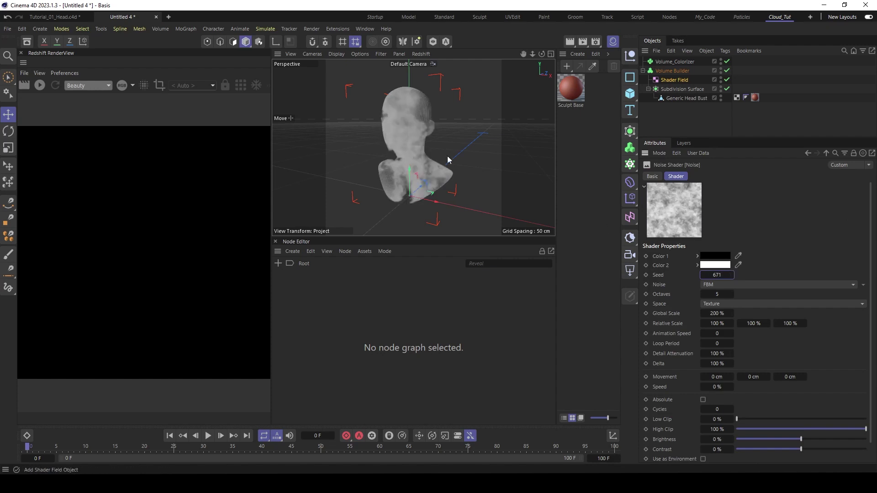
alt+drag(397, 132, 474, 127)
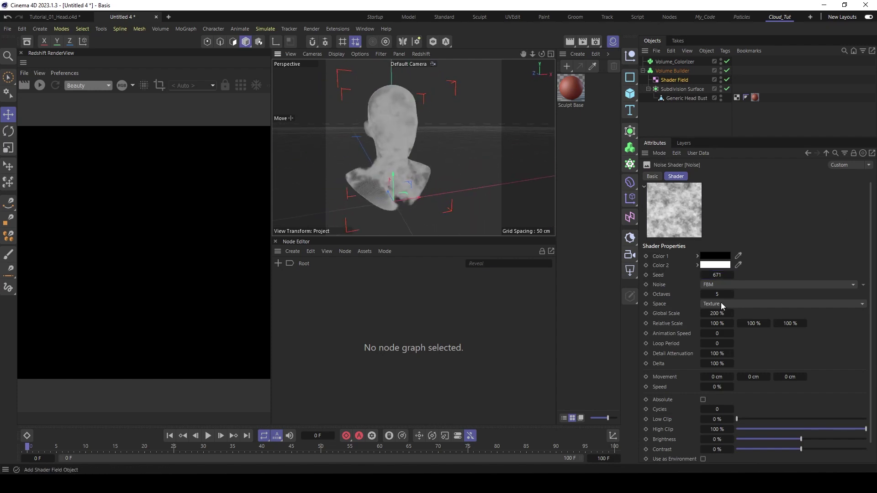
click(731, 275)
click(731, 275)
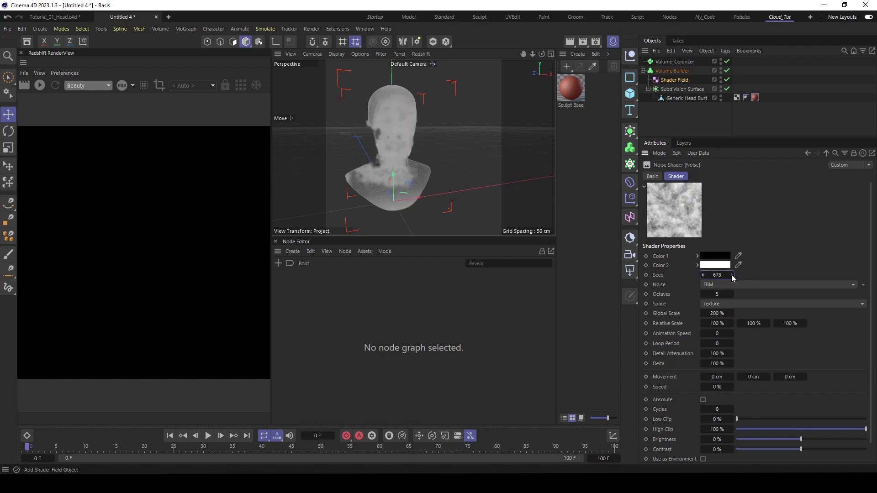
click(731, 274)
click(731, 274)
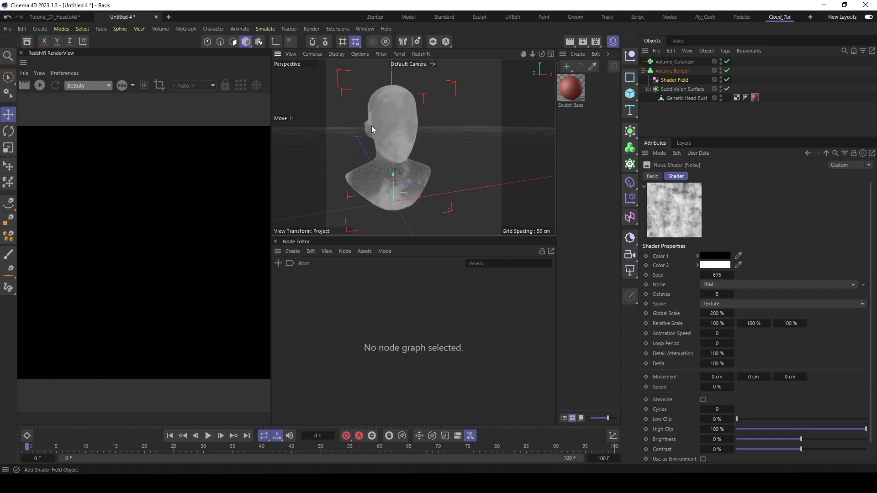
- Refine the Fog Curve, moving its lower point to about 0.42 and its upper point left
alt+drag(371, 125, 330, 127)
scroll(419, 143, up, 4)
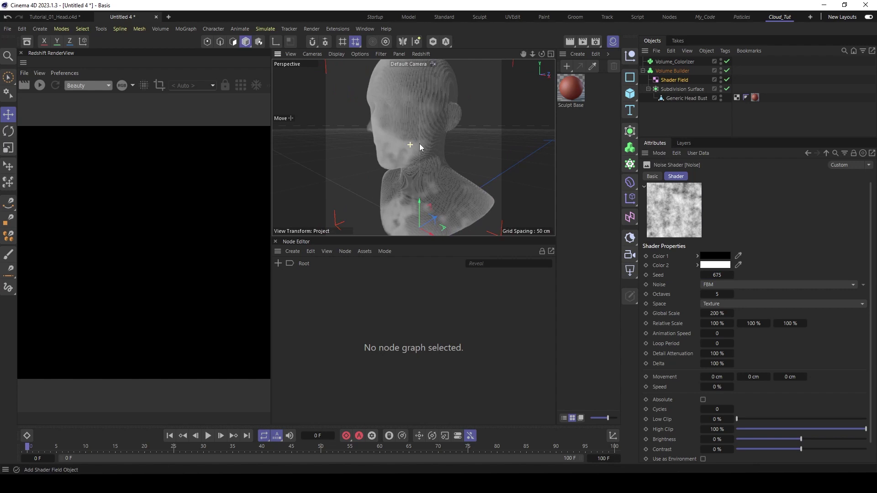
scroll(414, 146, down, 2)
alt+middle_drag(414, 147, 405, 144)
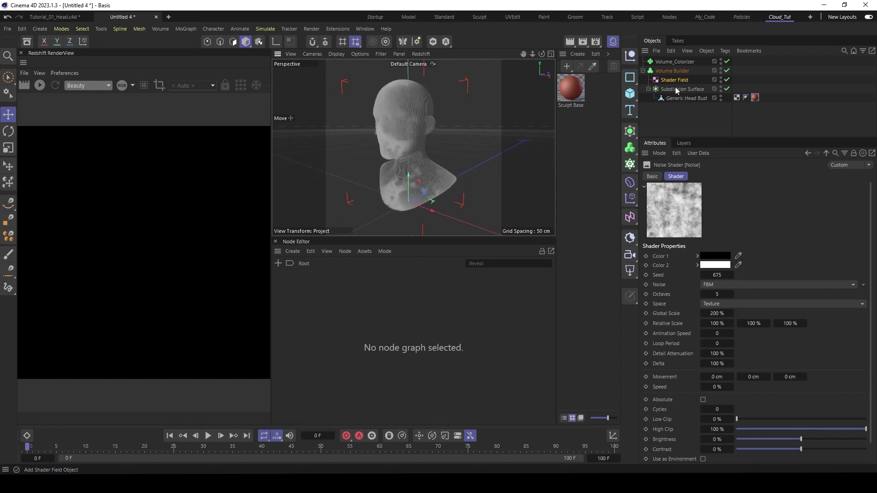
click(674, 70)
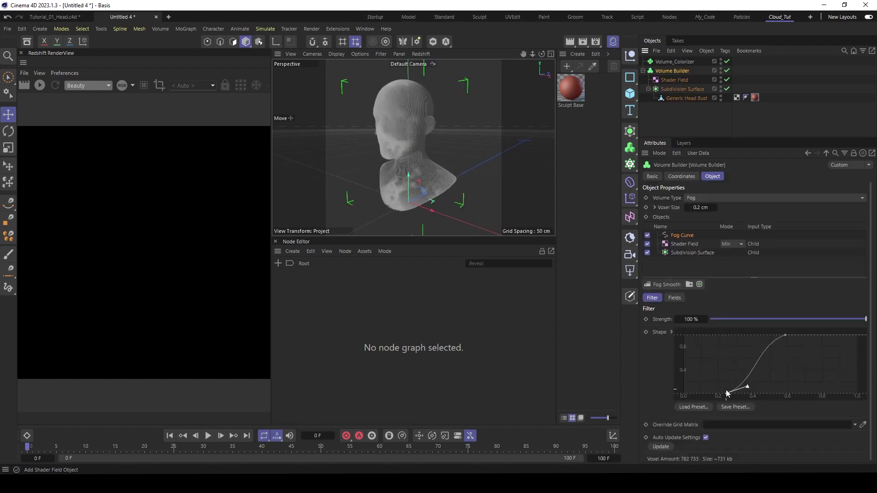
drag(726, 391, 758, 394)
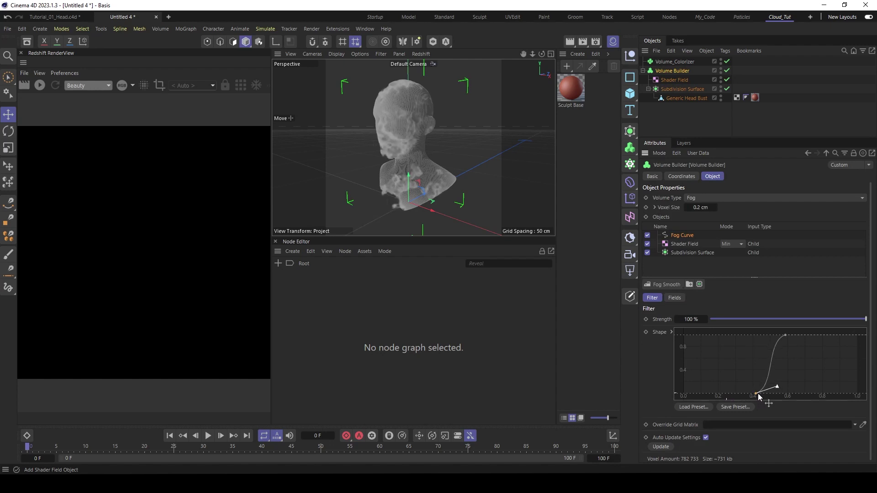
drag(783, 334, 783, 333)
alt+drag(369, 124, 417, 160)
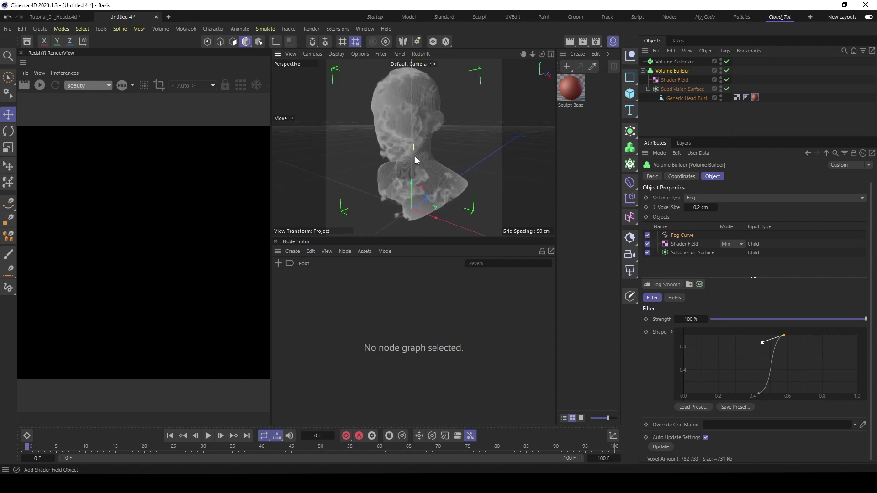
- Bake the Volume Builder with Current State to Object and disable the original builder
click(673, 62)
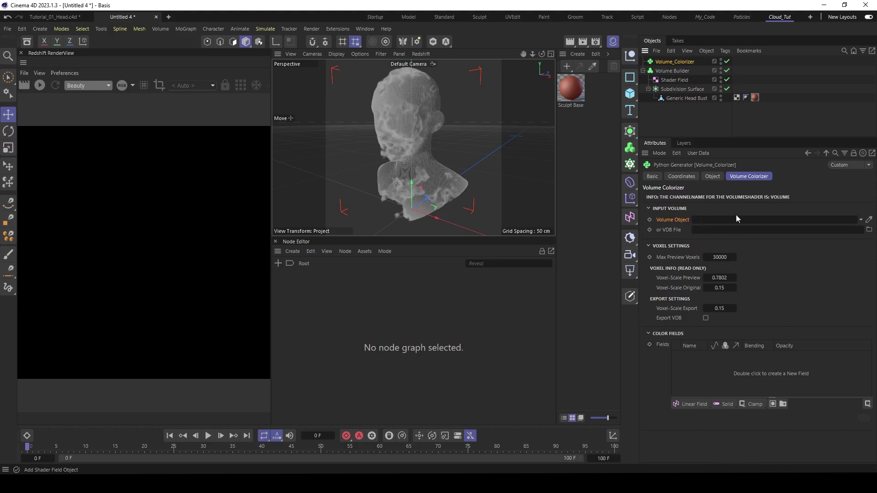
click(667, 71)
right_click(664, 73)
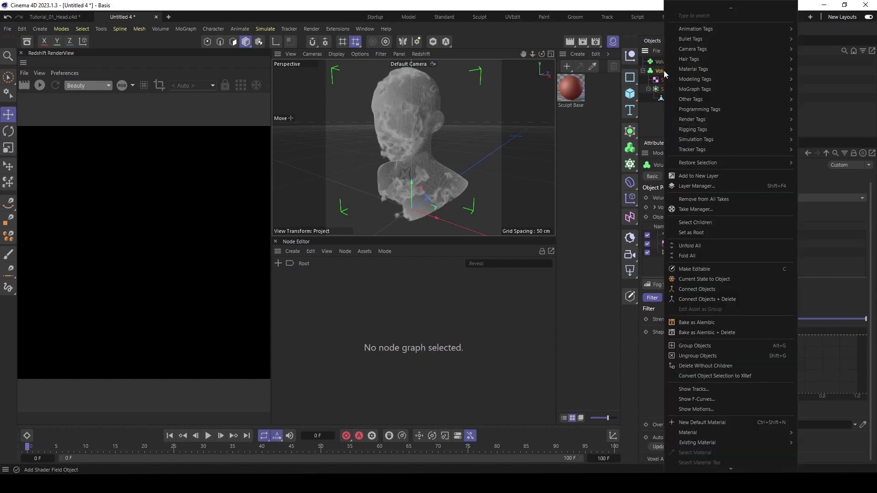
click(713, 280)
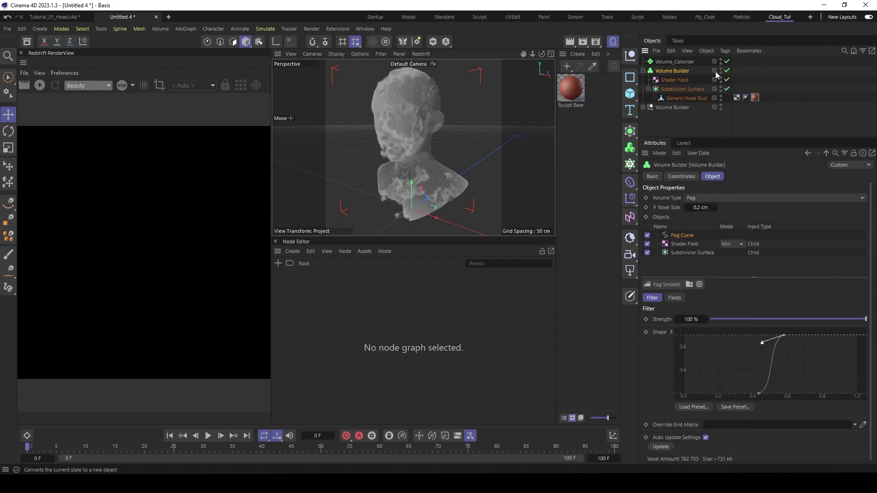
drag(726, 70, 664, 93)
- Assign the baked Volume Builder as the Volume_Colorizer's Volume Object and hide it
click(643, 71)
click(643, 80)
click(674, 89)
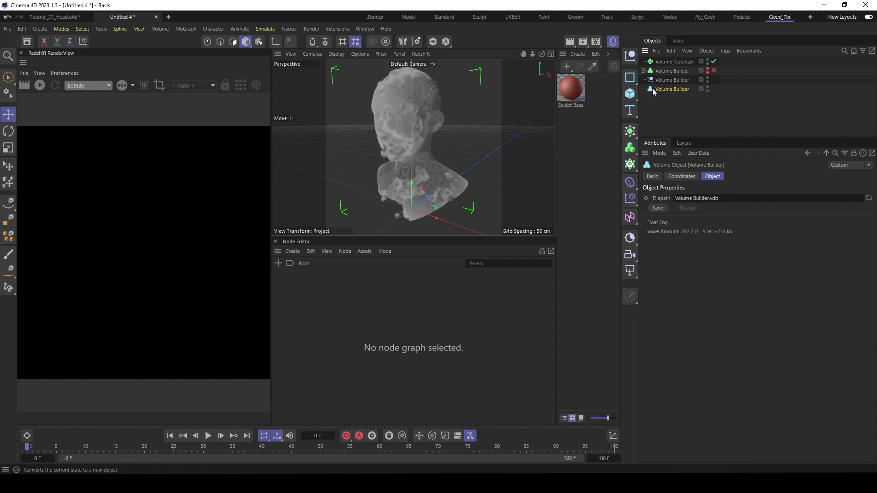
click(675, 61)
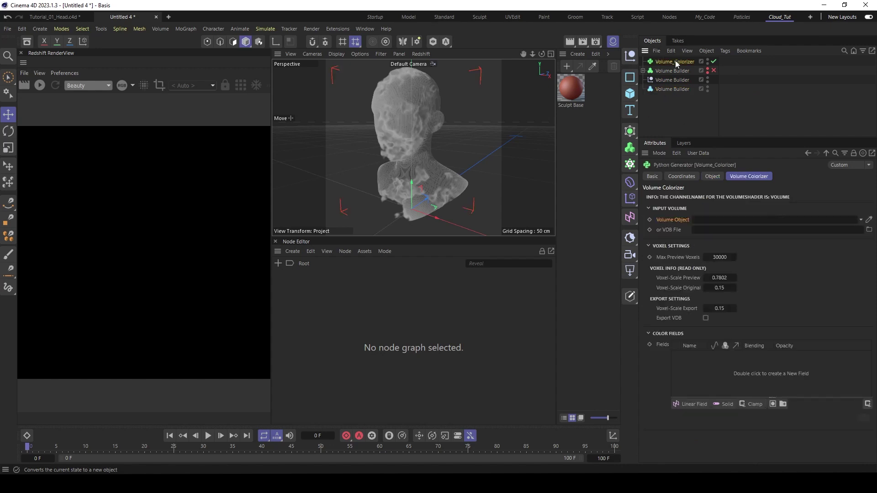
drag(661, 89, 699, 221)
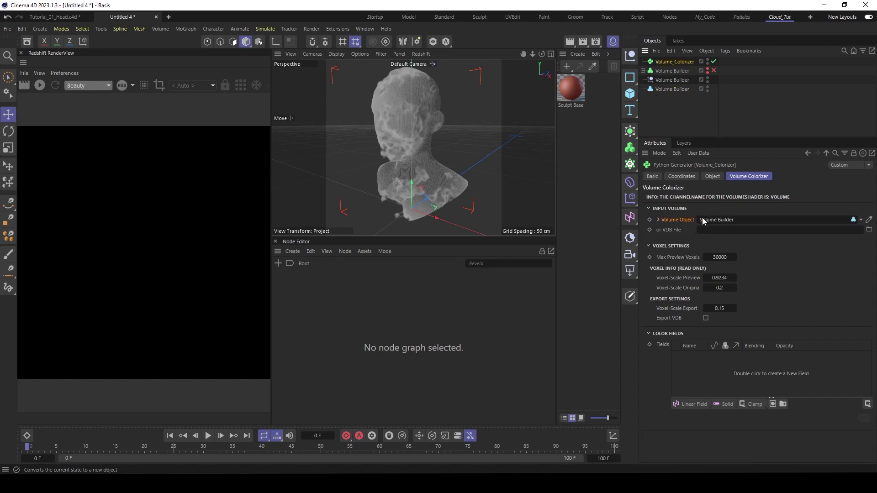
click(707, 90)
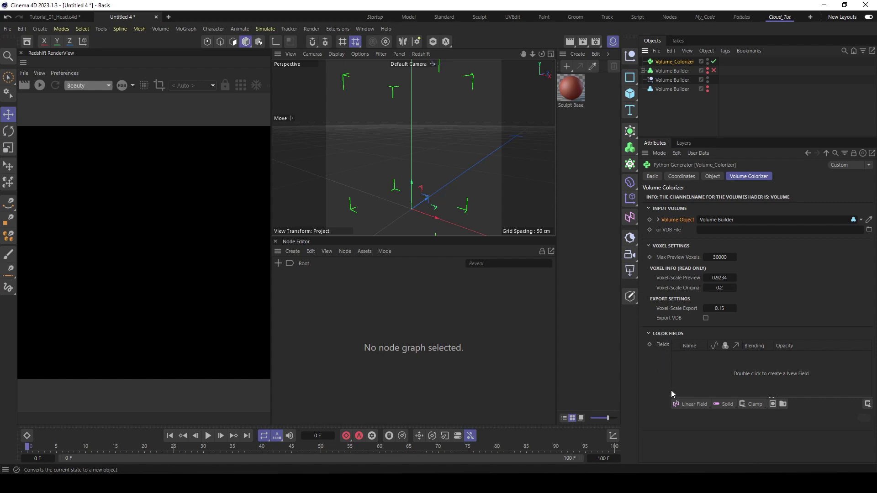
- Add a Solid colour field coloured green at hue 107° and saturation 86%
click(726, 404)
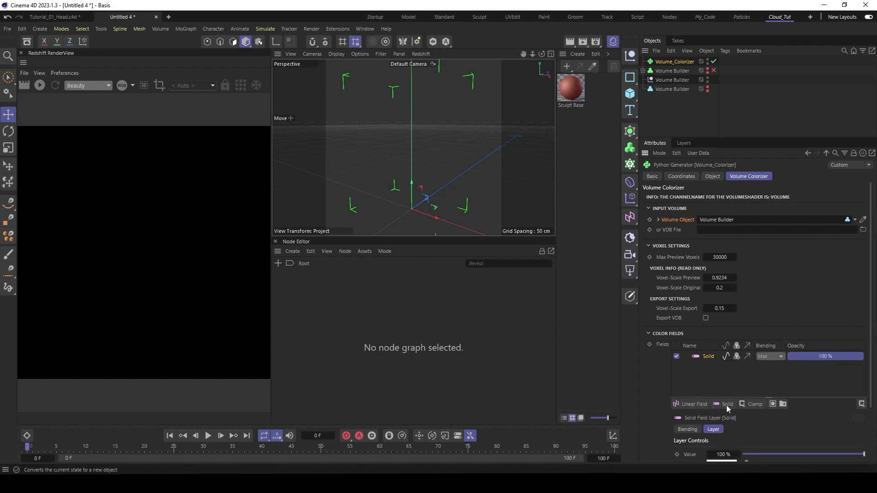
click(738, 357)
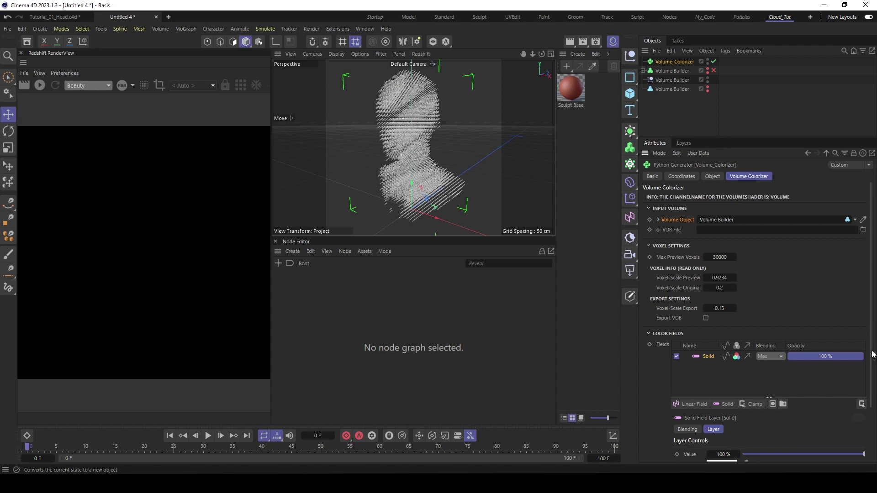
drag(872, 349, 870, 415)
click(782, 421)
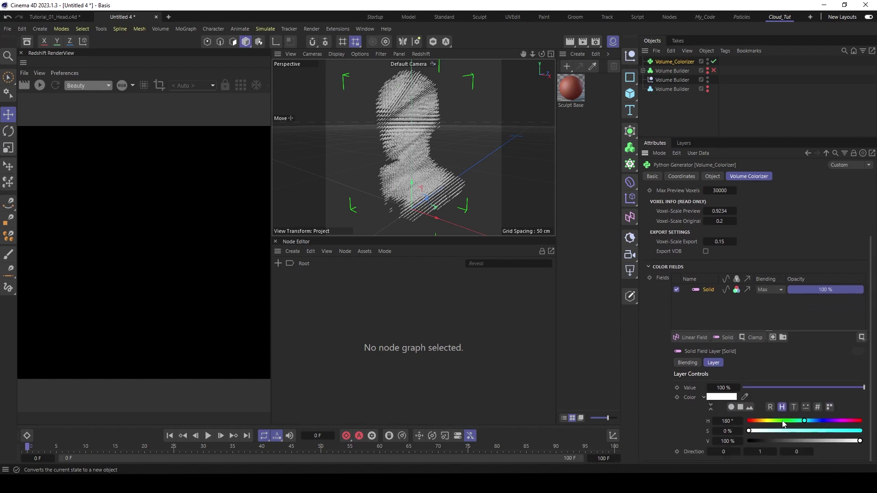
drag(797, 432, 844, 432)
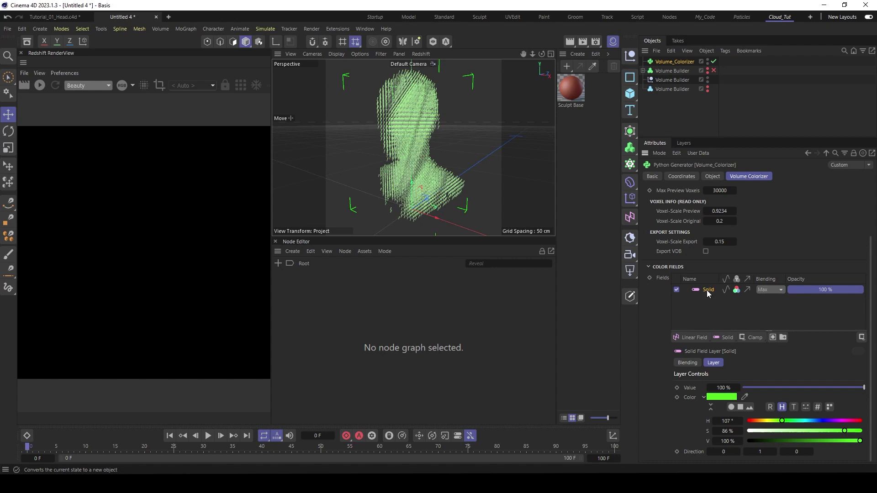
- Drag the Generic Head Bust into the Color Fields above Solid
click(695, 338)
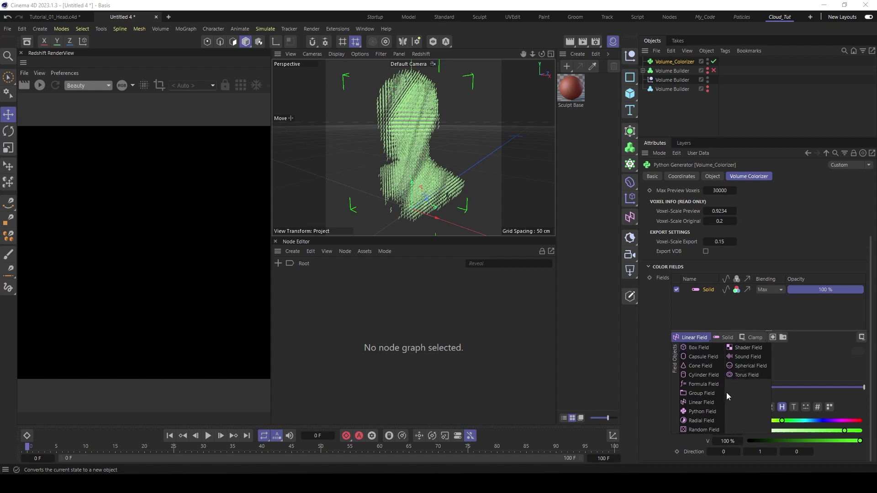
click(662, 285)
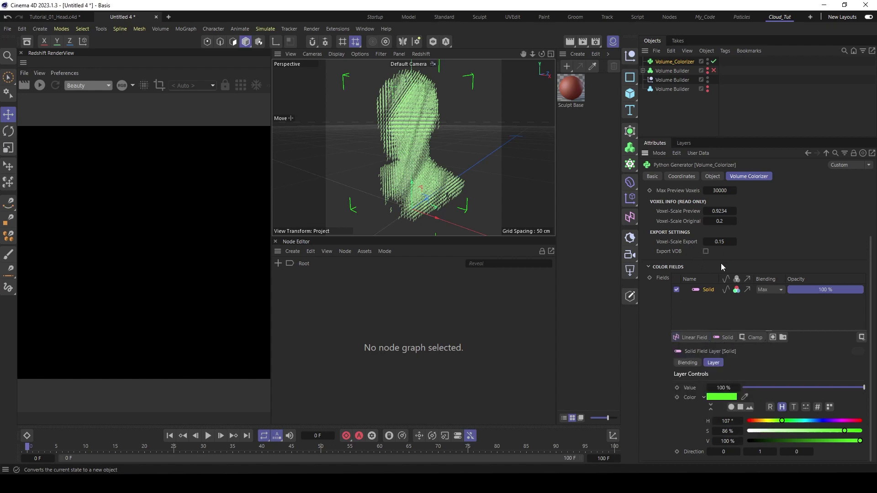
click(643, 71)
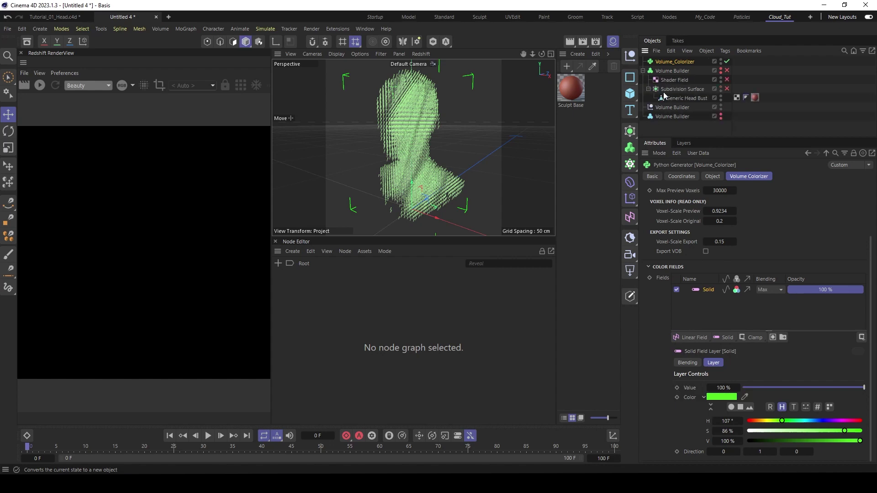
drag(688, 98, 698, 286)
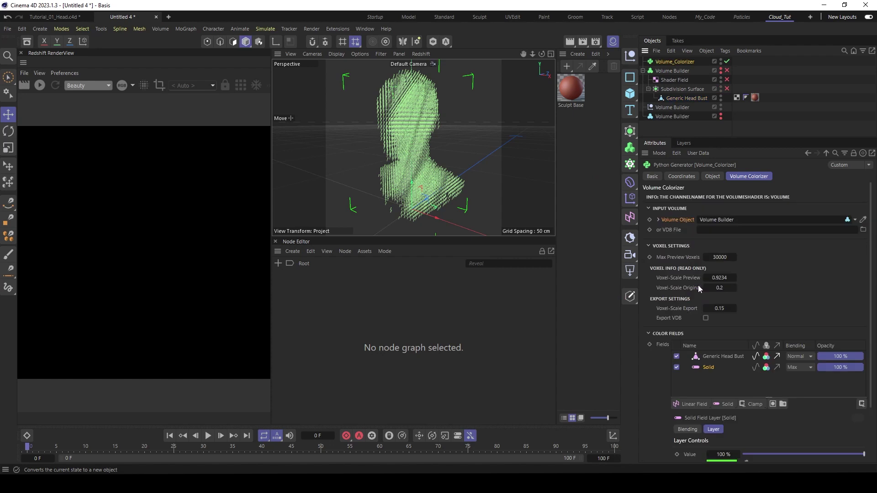
- Disable the Solid layer and show the Generic Head Bust layer's settings
click(676, 368)
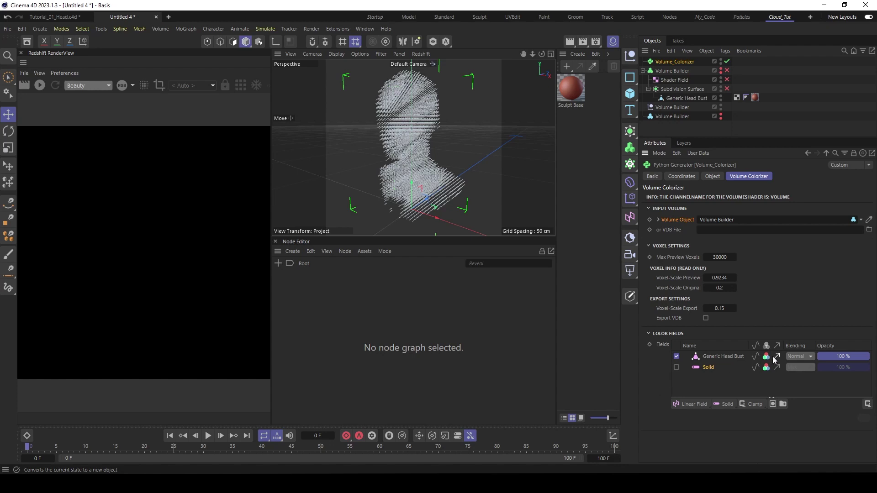
click(712, 356)
scroll(656, 366, down, 1)
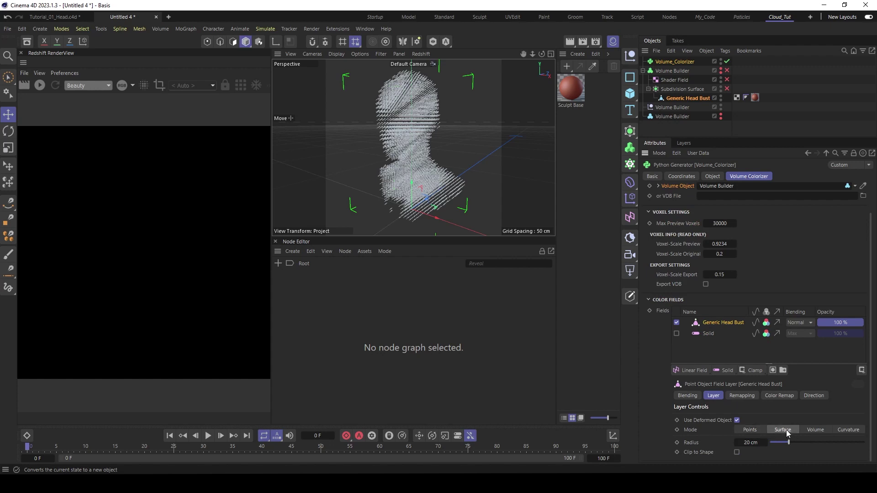
scroll(786, 429, up, 1)
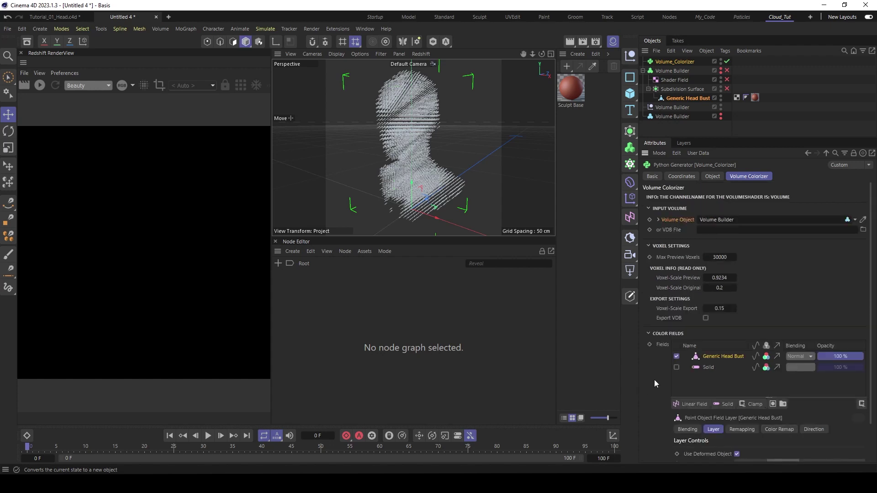
scroll(655, 380, down, 1)
- Set the head layer's Color Mode to Gradient and reduce its Radius to 11 cm
click(779, 386)
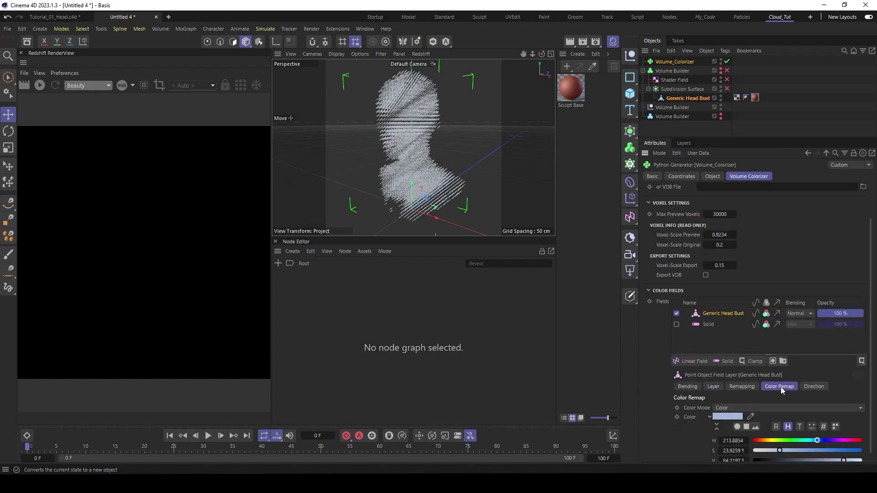
scroll(654, 391, down, 1)
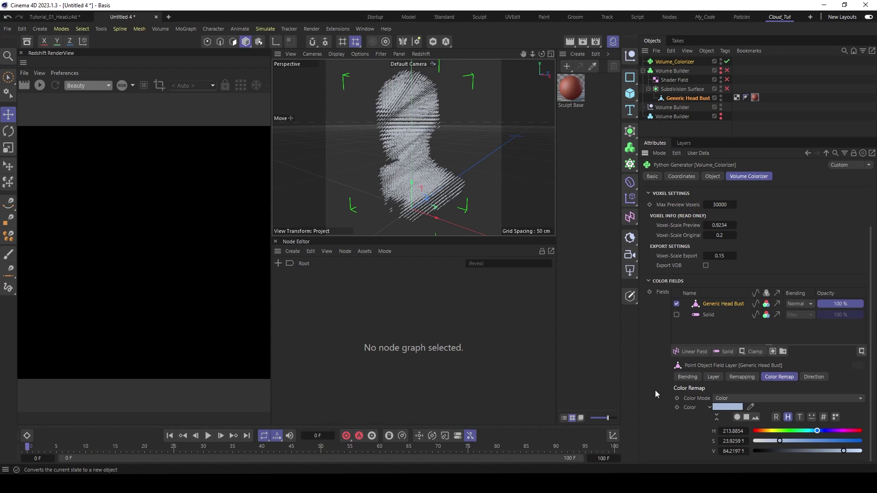
click(758, 399)
click(735, 431)
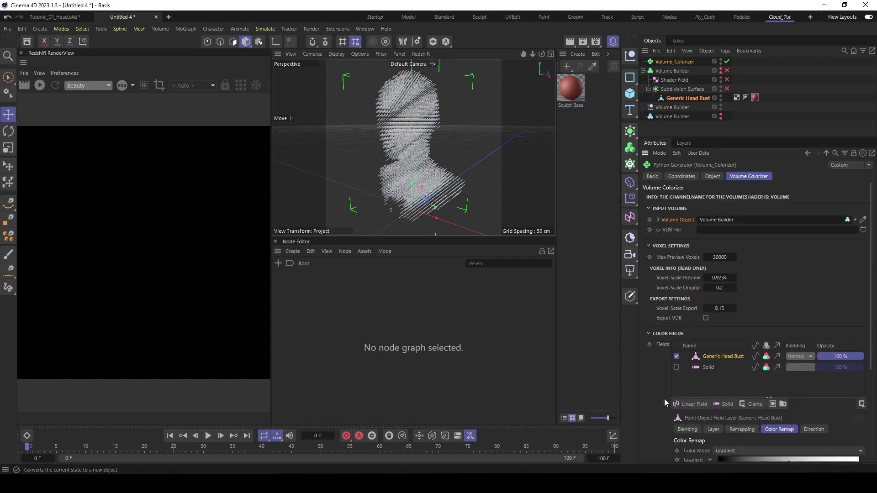
scroll(659, 382, down, 3)
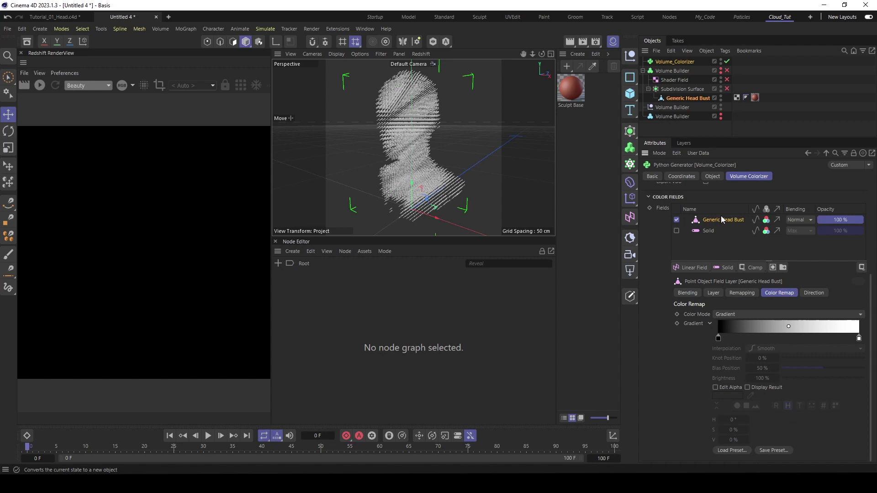
click(716, 293)
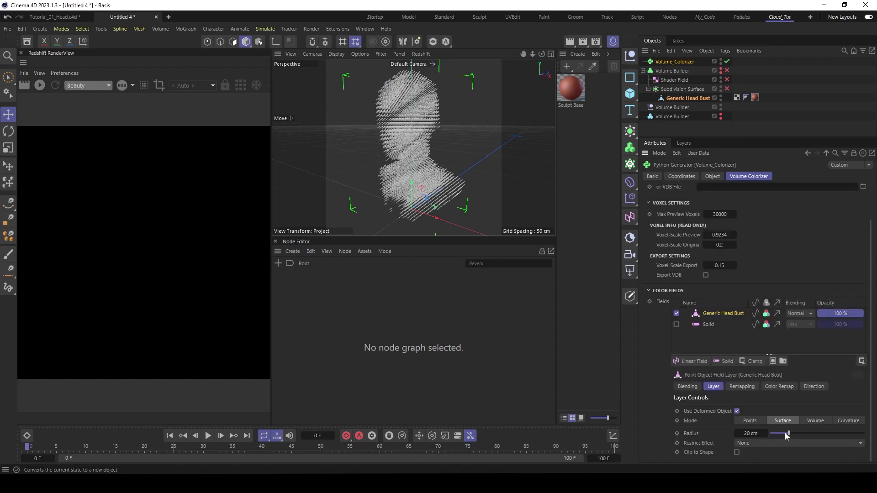
drag(788, 433, 774, 433)
- Load the Rainbow 2 gradient preset in Color Remap
click(742, 386)
click(779, 387)
scroll(652, 365, down, 4)
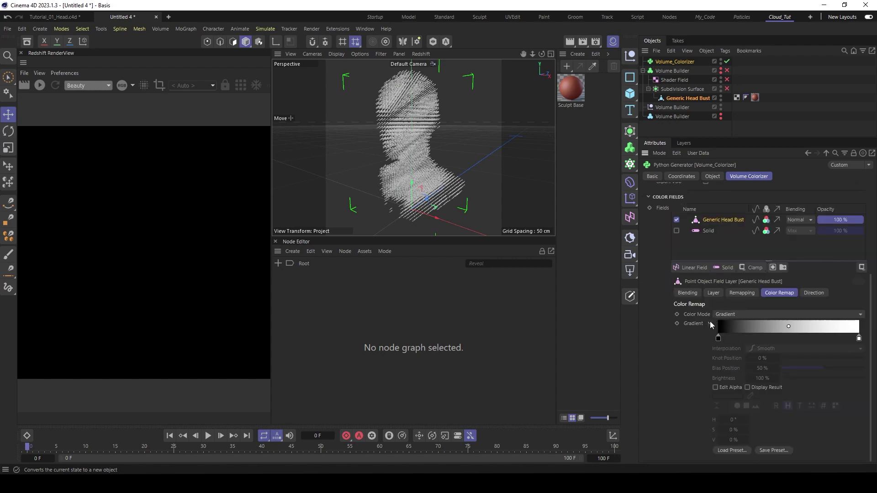
click(731, 451)
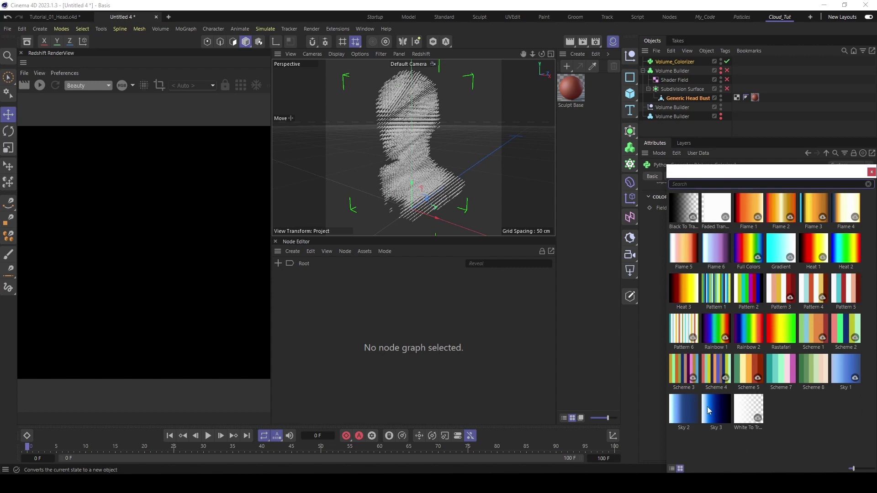
double_click(747, 332)
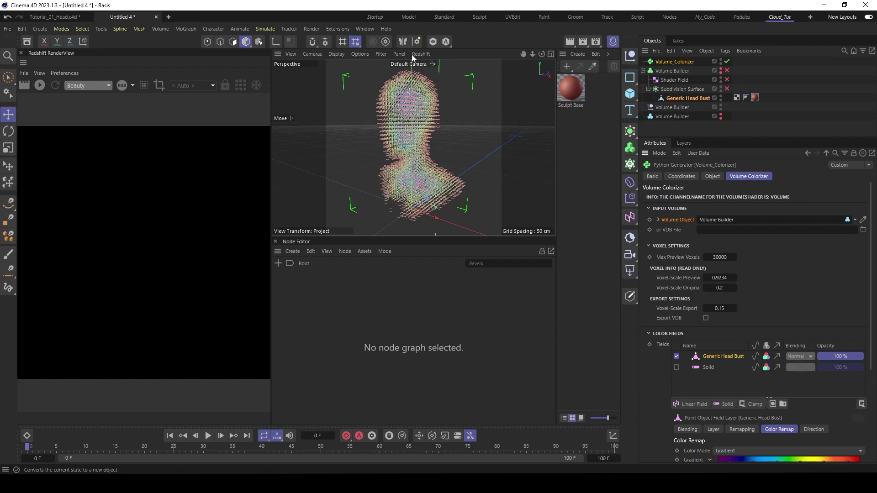
alt+drag(402, 135, 420, 143)
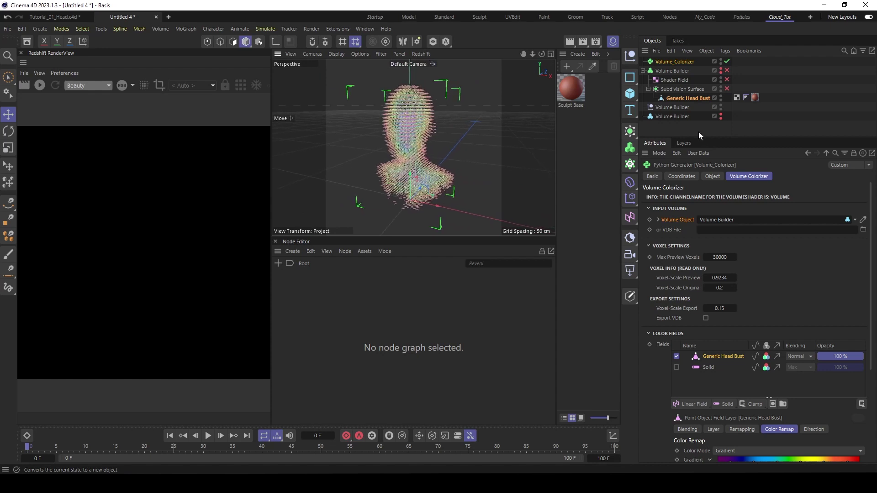
- Delete the Sculpt Base material and apply a new RS Volume material to Volume_Colorizer
click(576, 98)
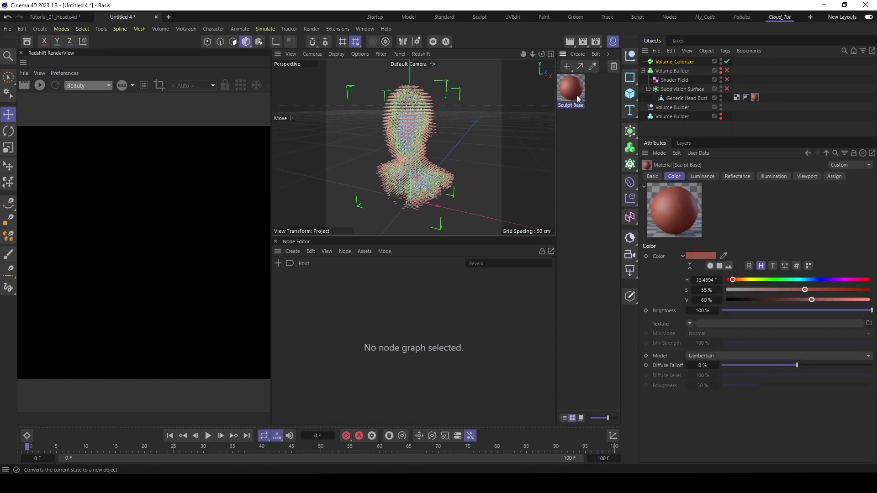
key(Delete)
click(566, 67)
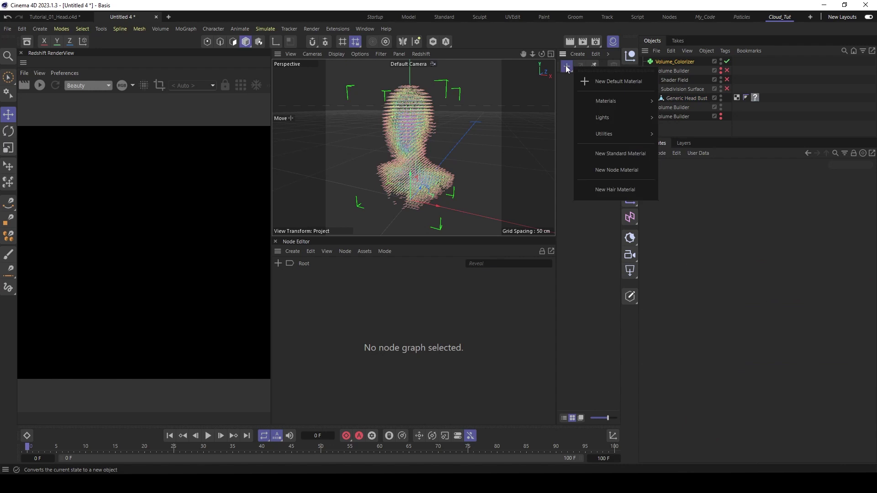
click(568, 67)
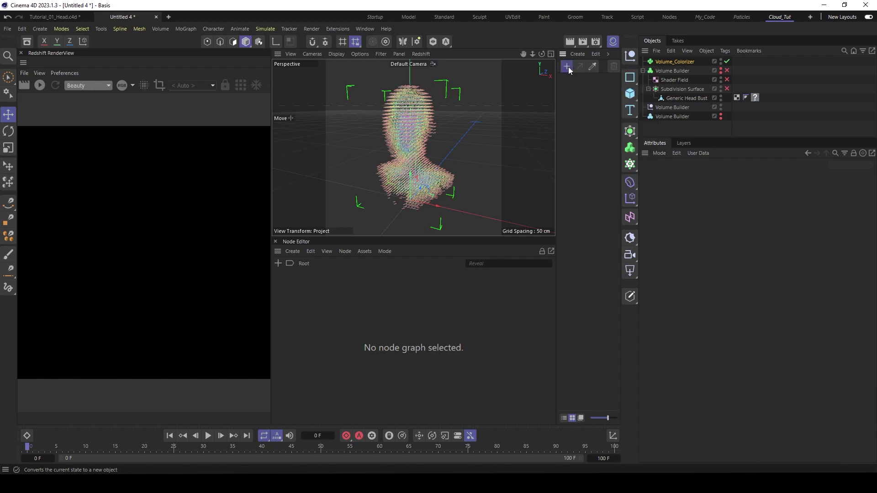
click(568, 67)
mouse_move(609, 100)
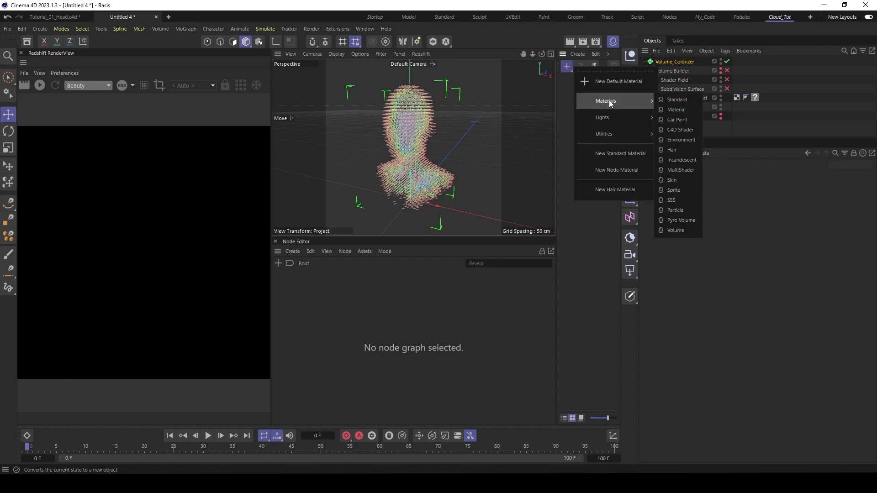
click(674, 231)
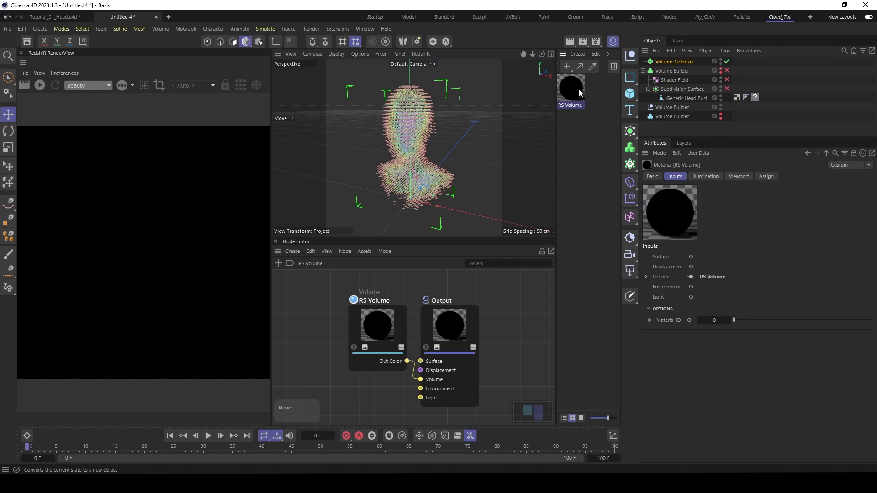
drag(579, 91, 684, 65)
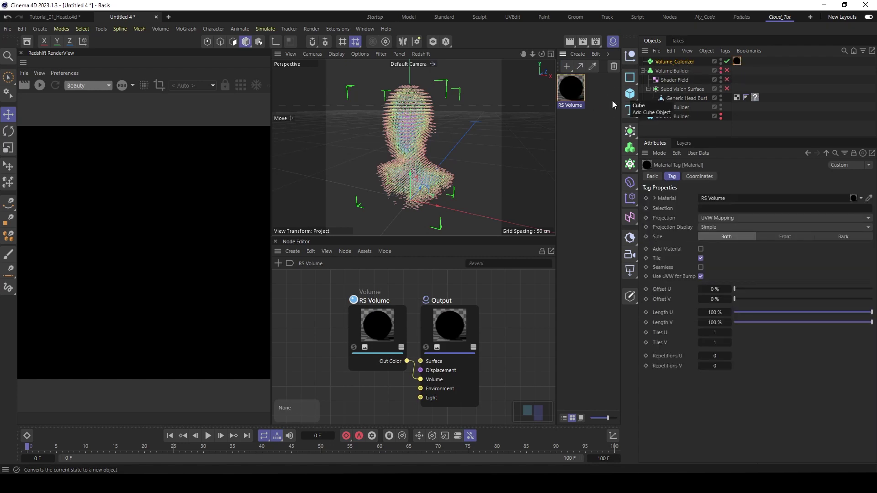
- Set the RS Volume's Scatter Channel and Color Channel to Volume
click(390, 329)
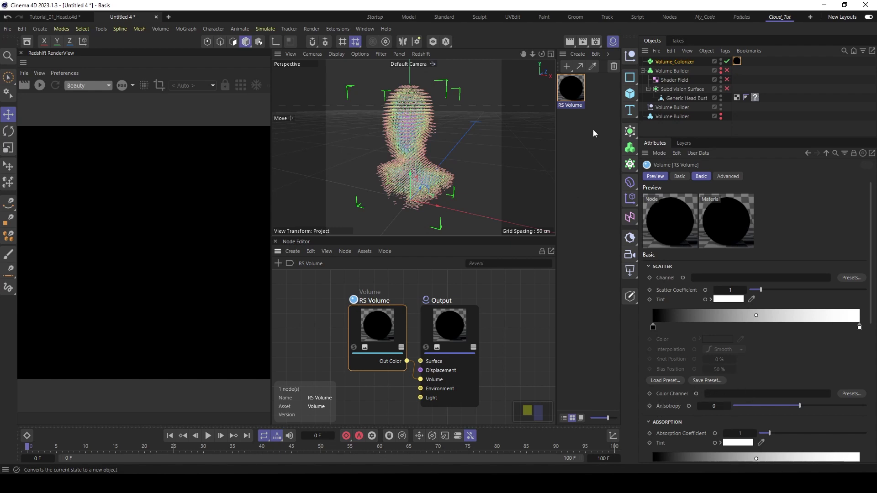
click(667, 62)
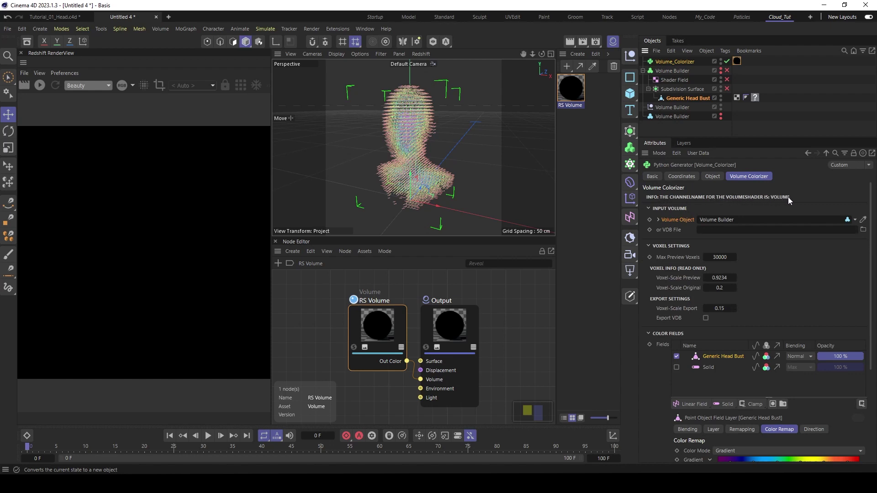
click(385, 328)
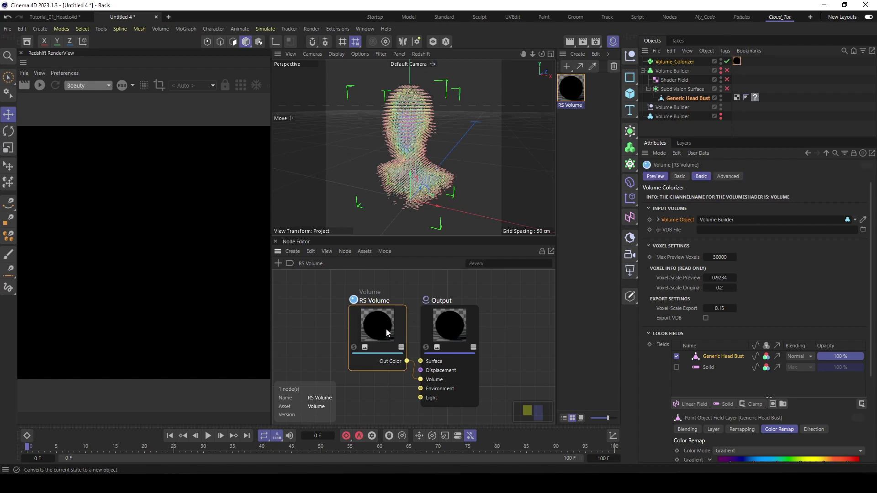
click(710, 277)
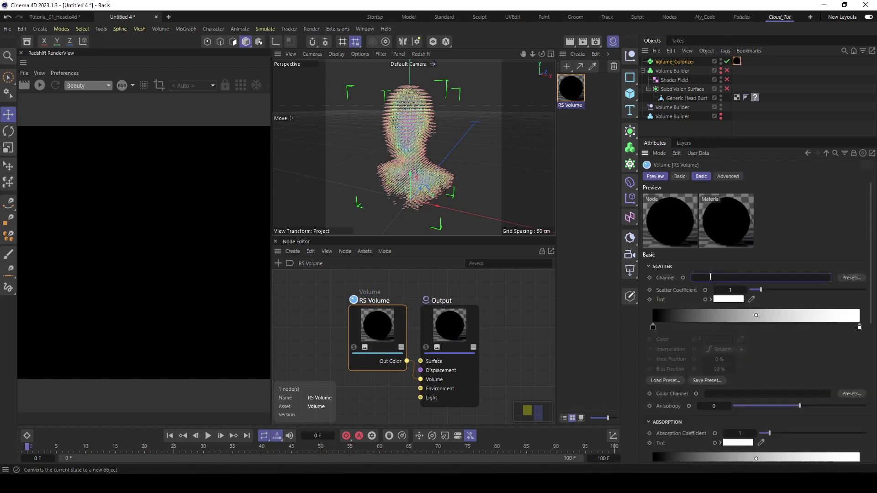
text(Volume)
click(725, 393)
text(Volume)
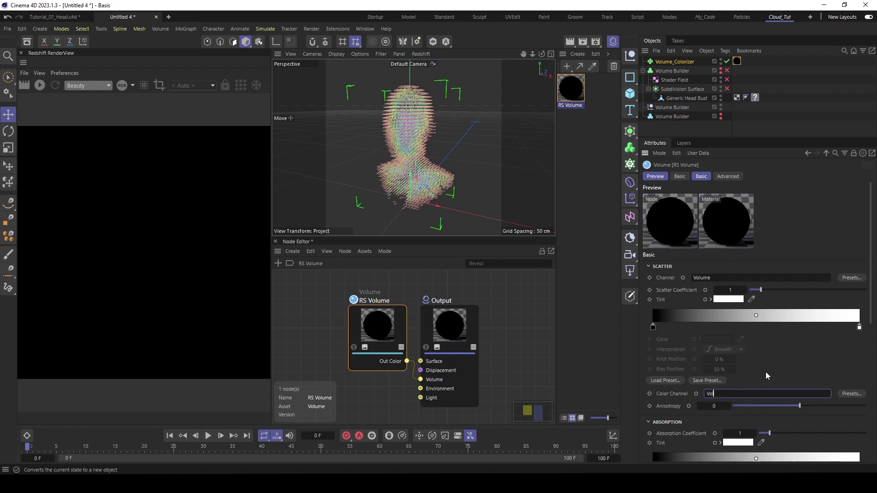
key(Return)
click(630, 237)
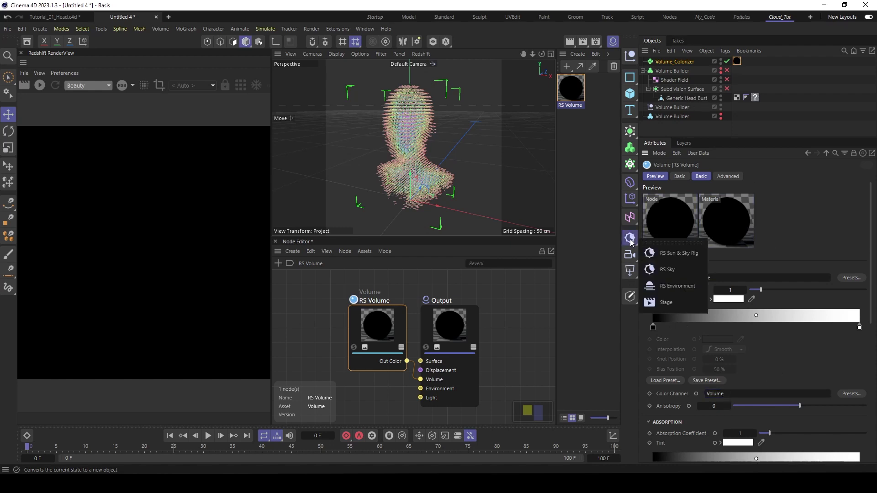
- Add an RS Sun & Sky Rig and render the head in the Redshift RenderView
click(661, 253)
click(667, 62)
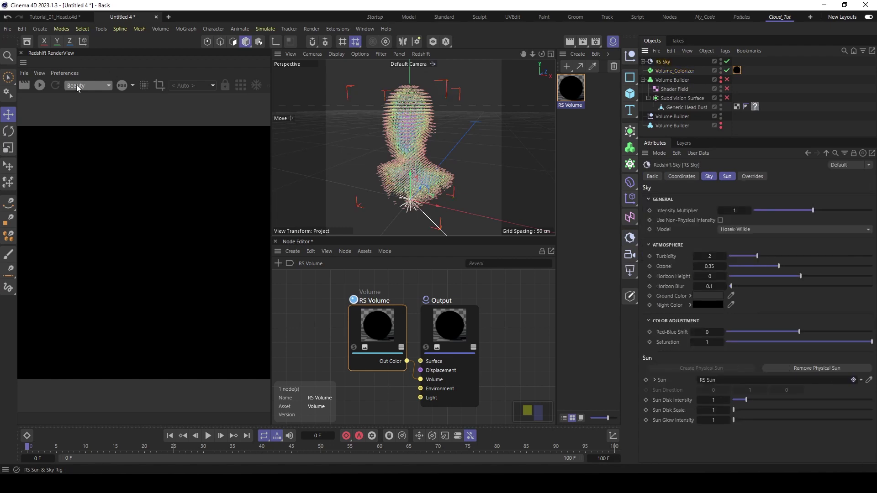
click(42, 84)
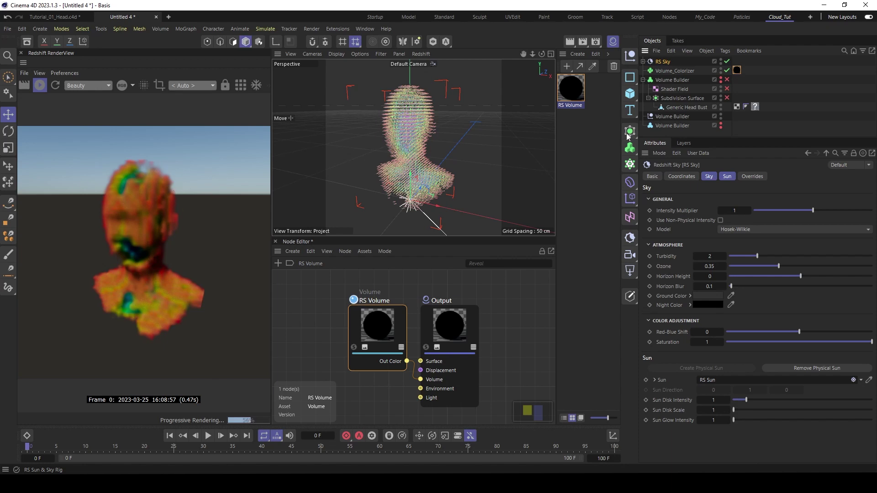
click(672, 70)
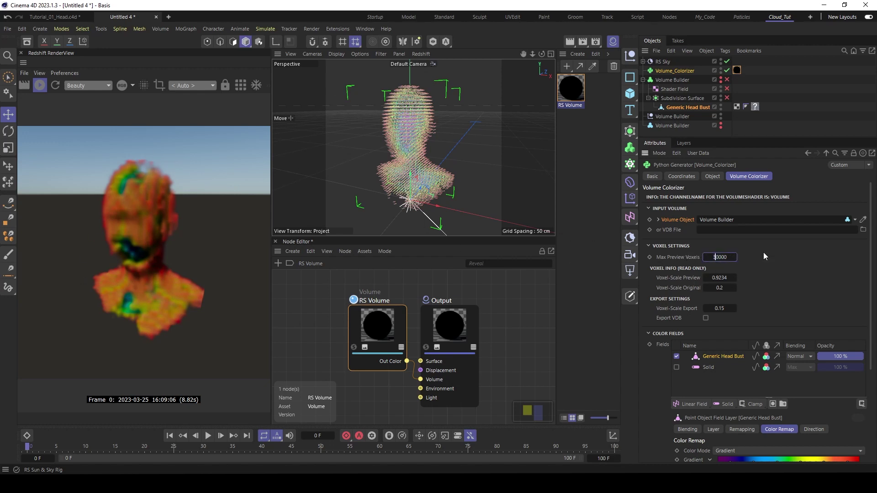
- Set Volume_Colorizer's Max Preview Voxels to 50000 and change Voxel-Scale Export from 0.15 to 0.2
key(BackSpace)
text(5)
key(Return)
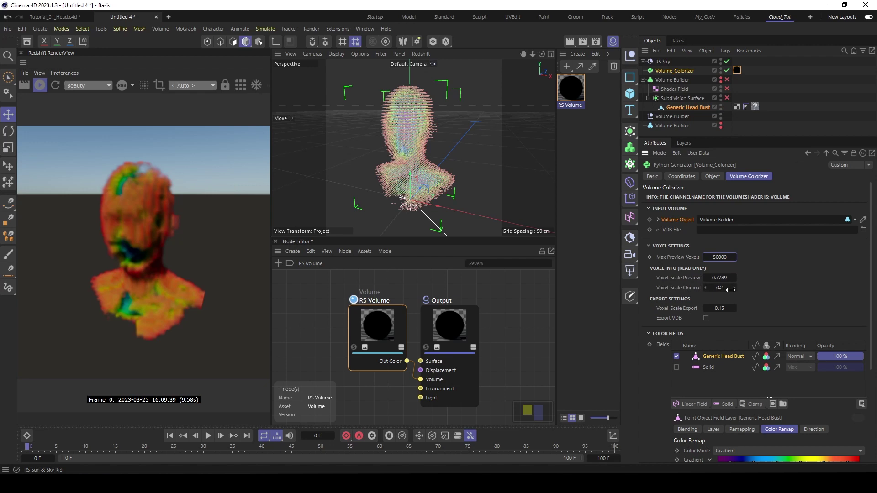
click(670, 79)
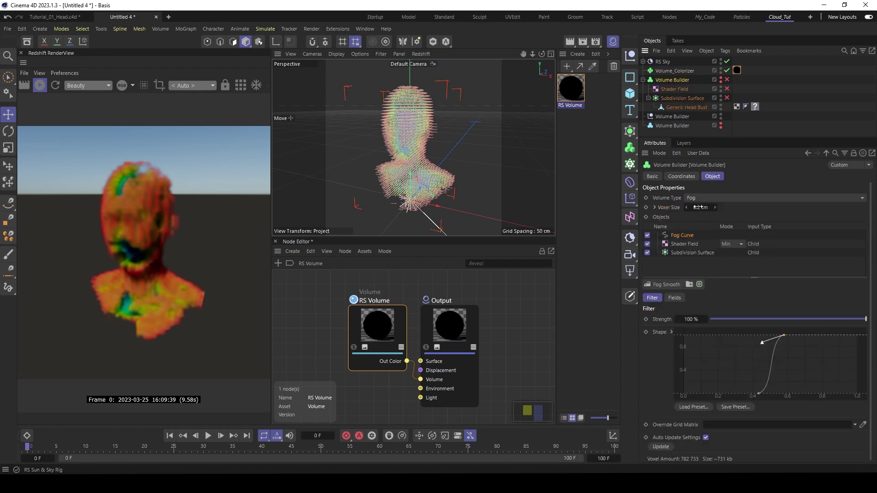
click(675, 70)
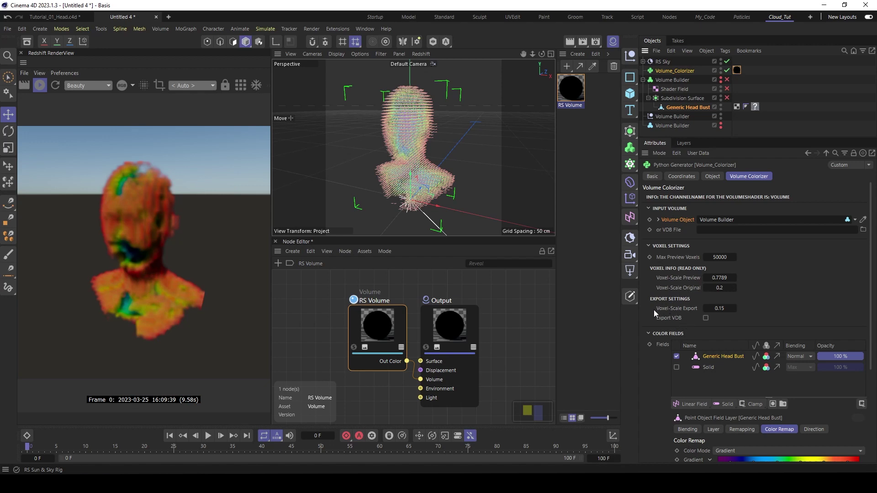
click(725, 289)
click(719, 308)
- Export the volume as Colod_Head.vdb into the vol folder and dismiss the completion message
click(706, 318)
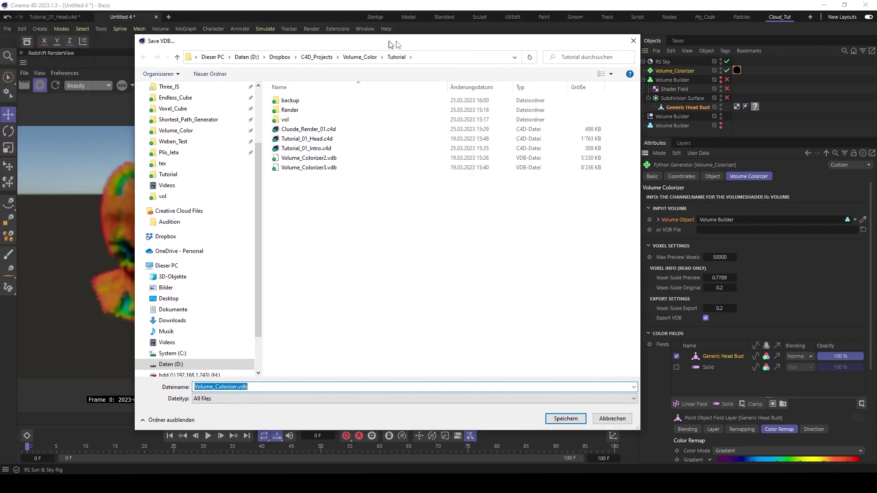
drag(389, 45, 402, 45)
double_click(299, 119)
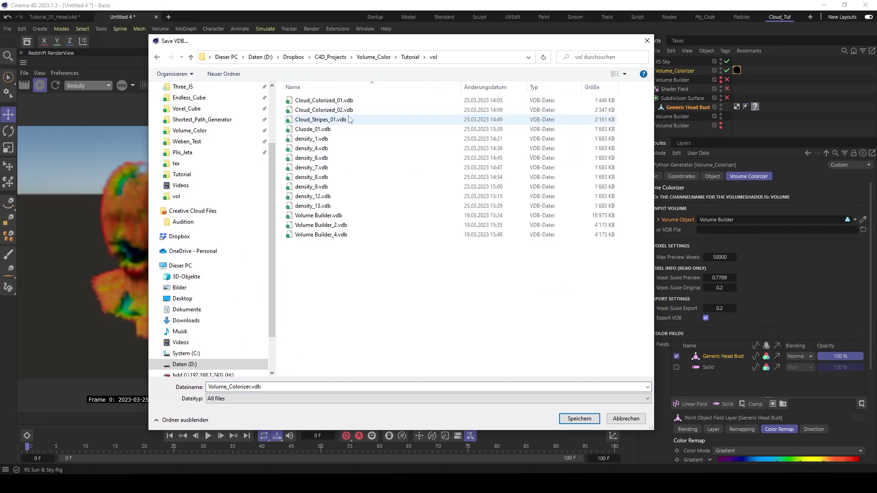
click(249, 388)
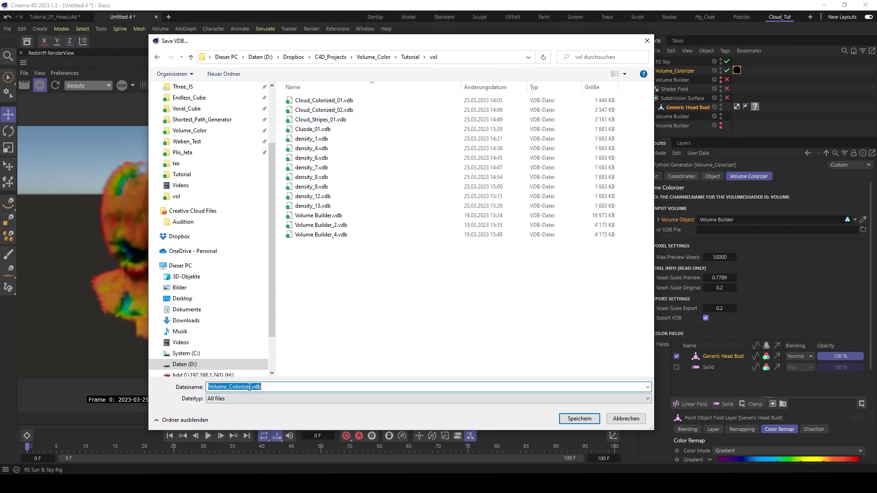
drag(249, 388, 200, 383)
text(Colod_Head)
key(Return)
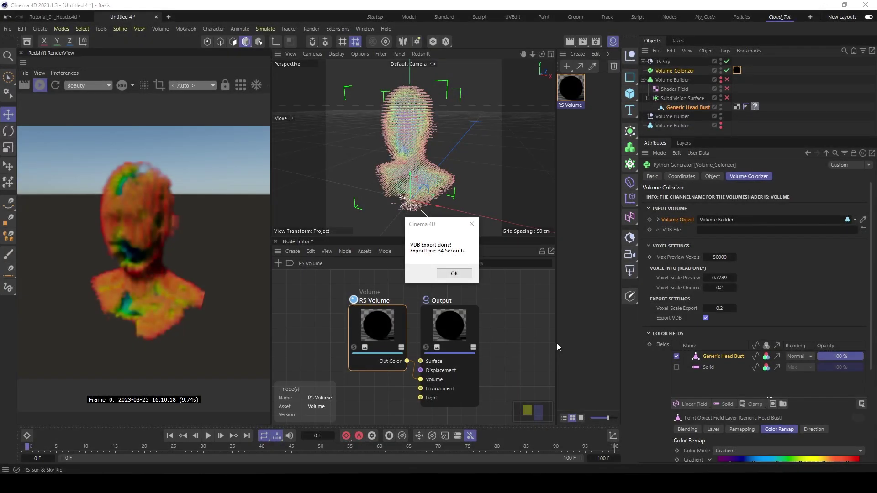
drag(433, 223, 430, 231)
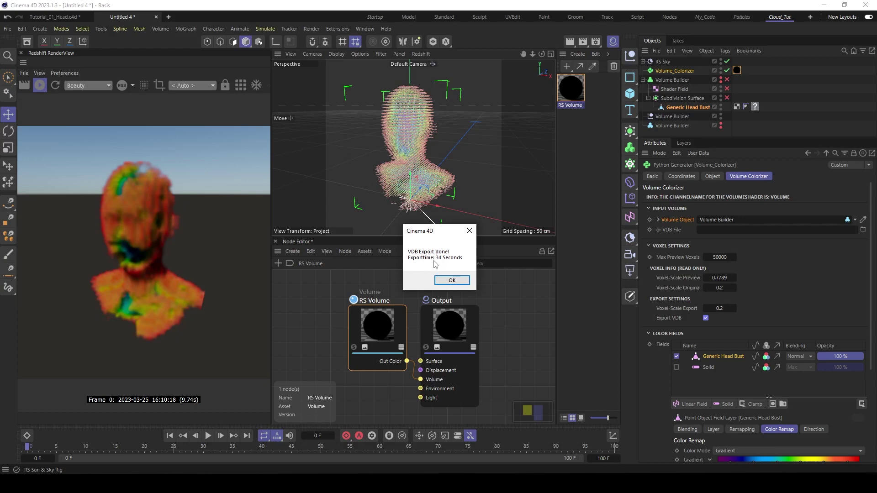
click(455, 281)
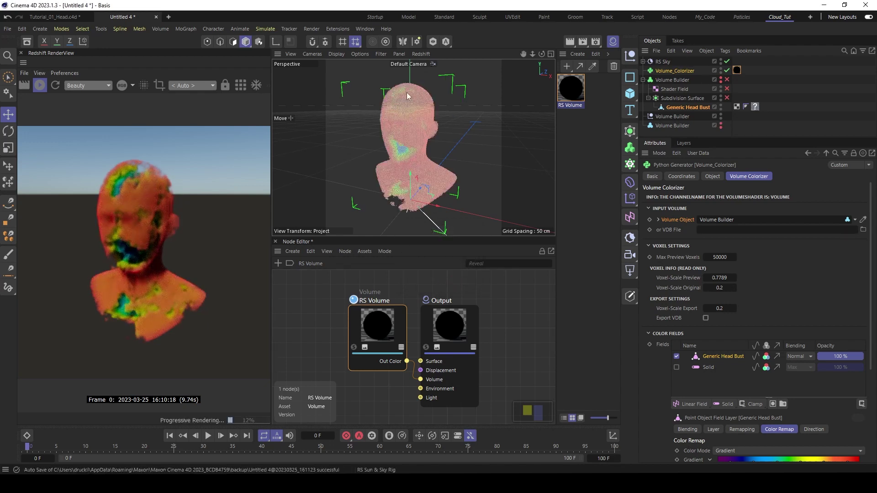
- Disable the Volume_Colorizer object and clear the selection
click(726, 71)
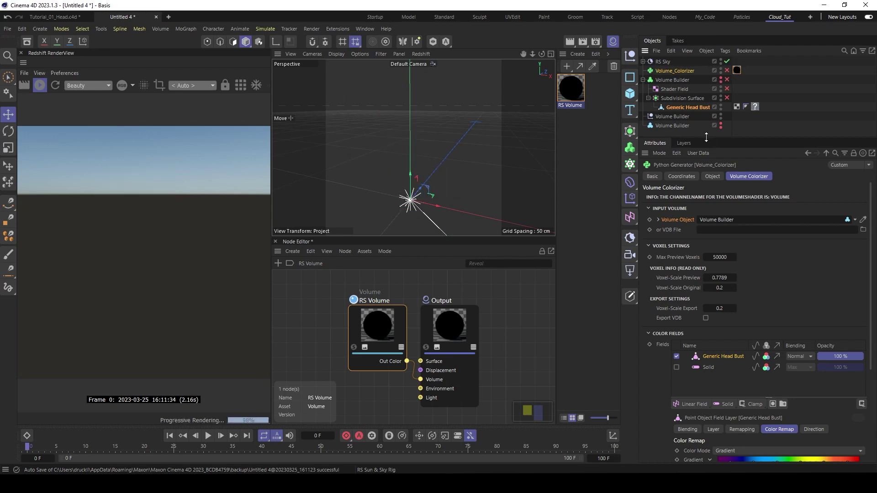
drag(706, 137, 705, 175)
click(665, 154)
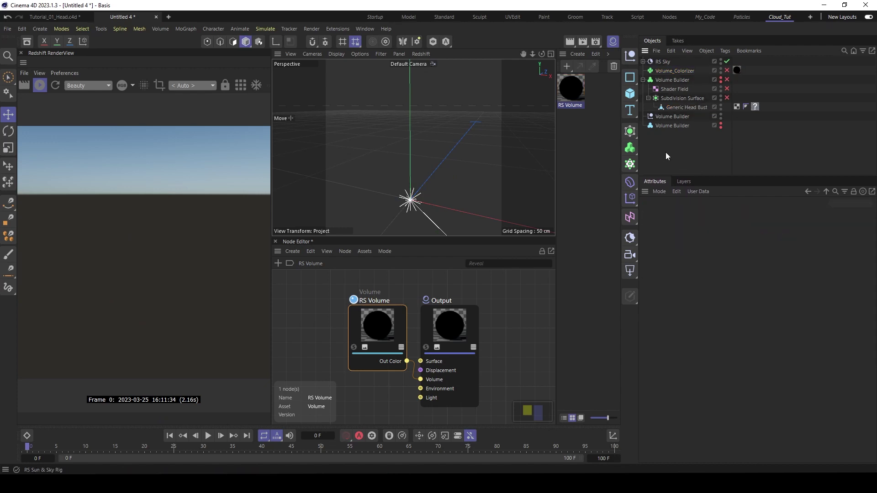
- Add a Volume Loader via Commander and load Colod_Head.vdb from the vol folder
key(shift+c)
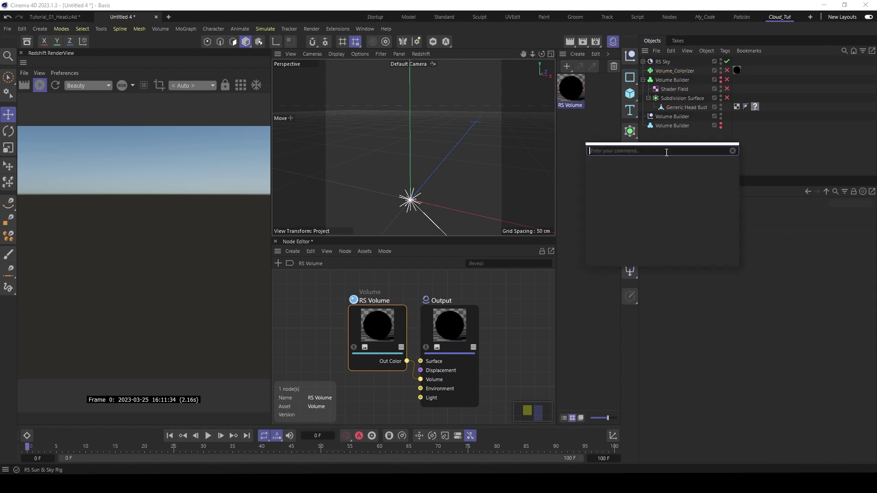
text(volum)
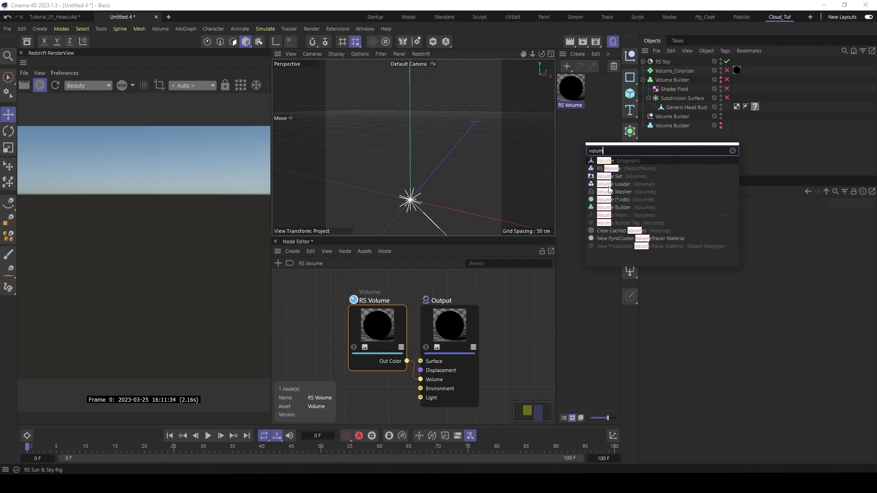
click(623, 185)
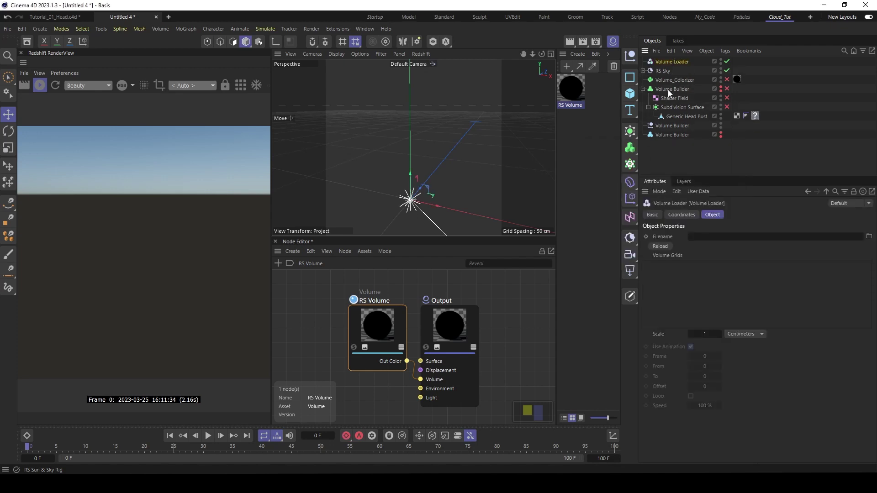
click(869, 237)
double_click(345, 119)
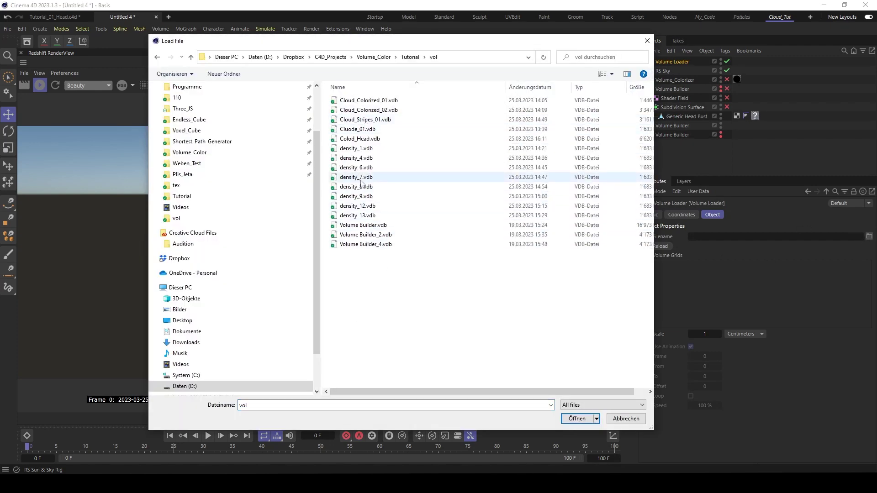
click(367, 139)
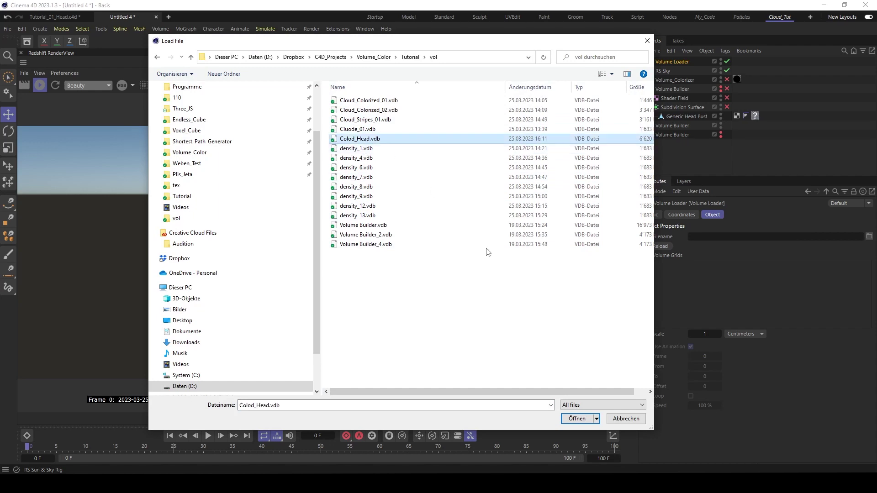
click(577, 419)
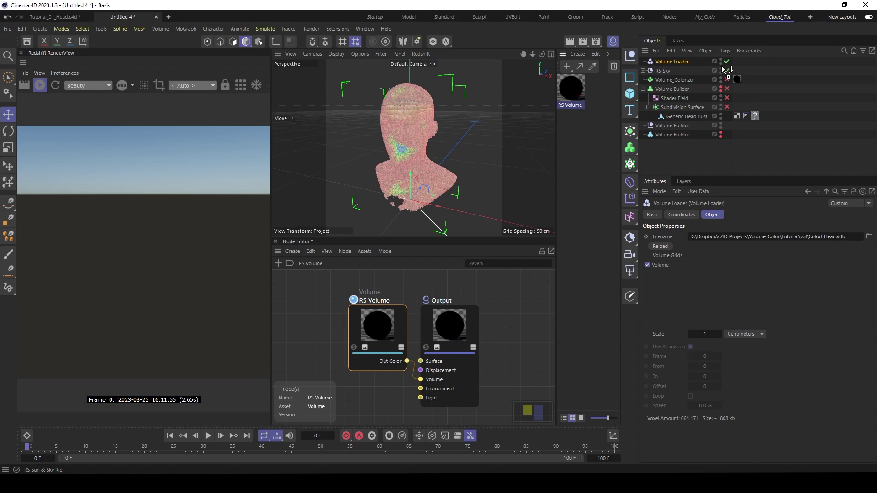
- Apply the RS Volume material to the Volume Loader and inspect the coloured head in the viewport
drag(682, 62, 685, 62)
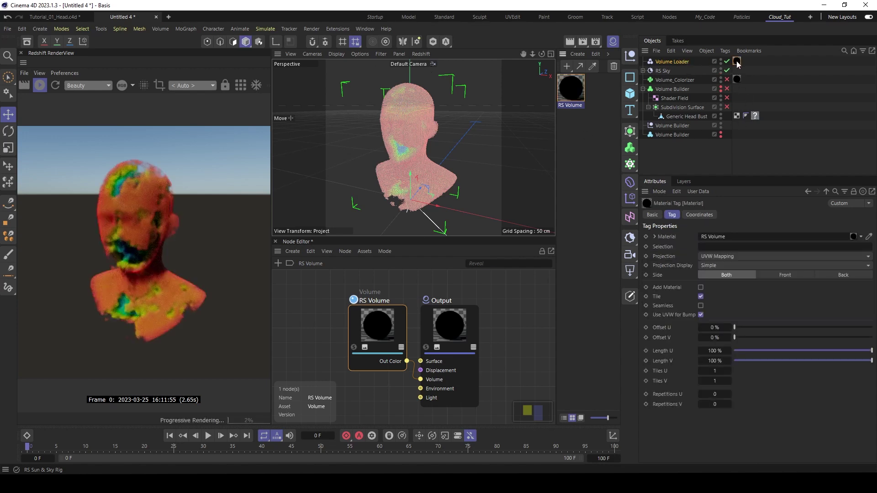
alt+drag(406, 129, 349, 174)
scroll(385, 151, up, 5)
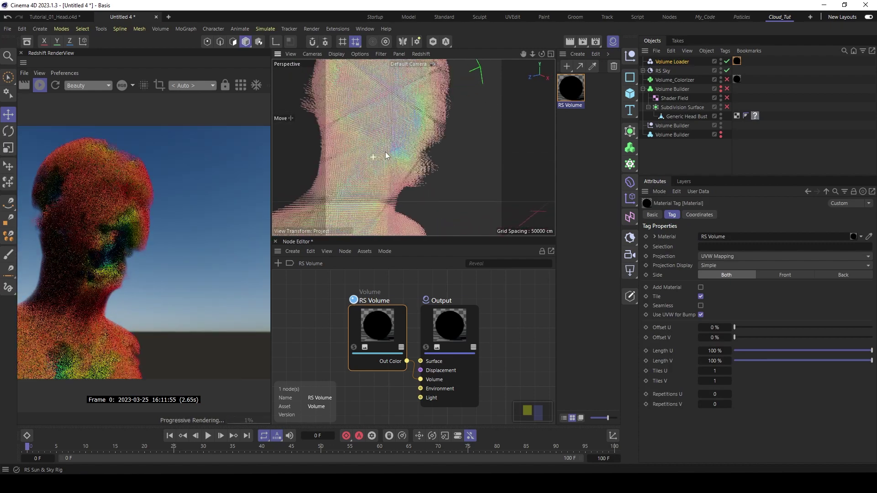
scroll(385, 152, down, 5)
scroll(391, 147, down, 5)
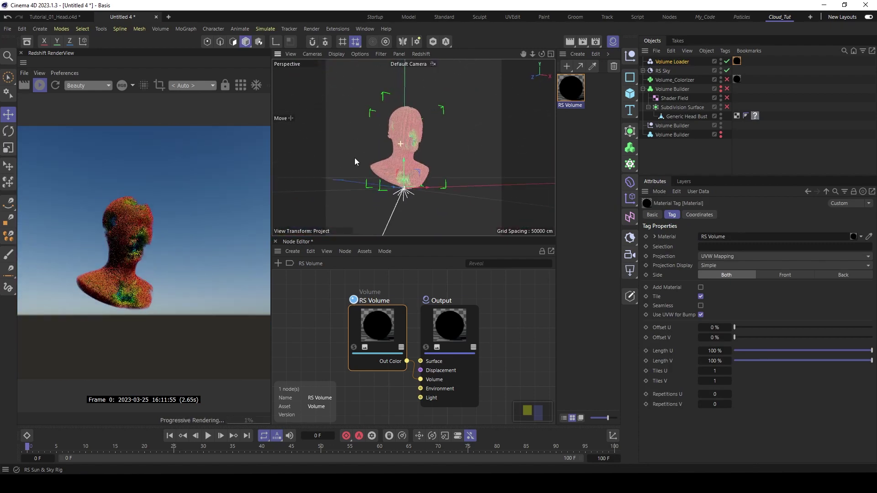
alt+drag(354, 157, 418, 141)
scroll(429, 136, up, 3)
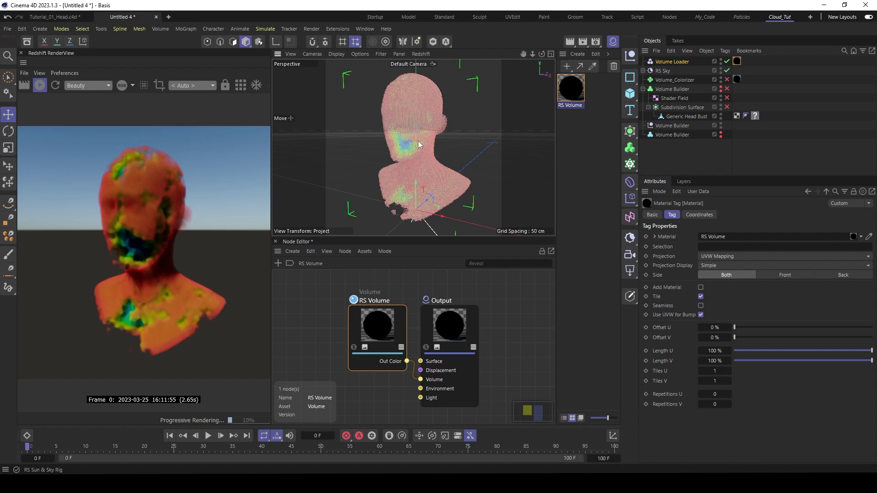
click(673, 80)
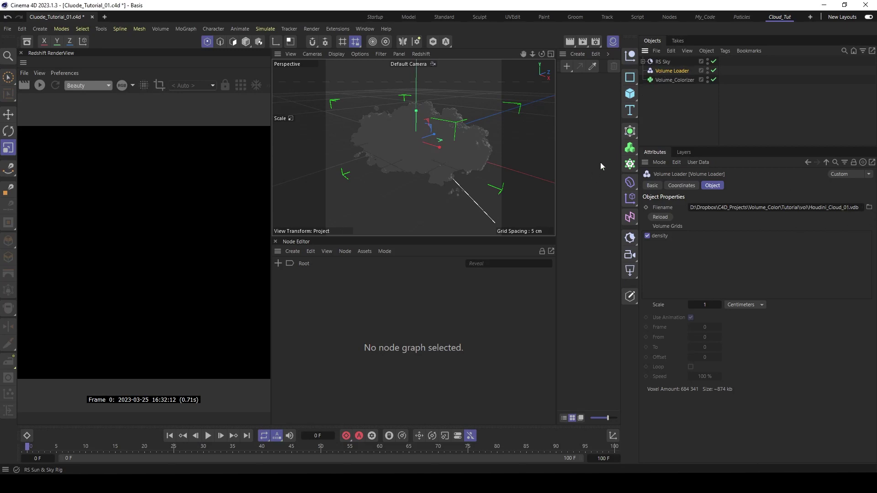
- Create a new RS Volume material with its Scatter Channel set to density
click(663, 238)
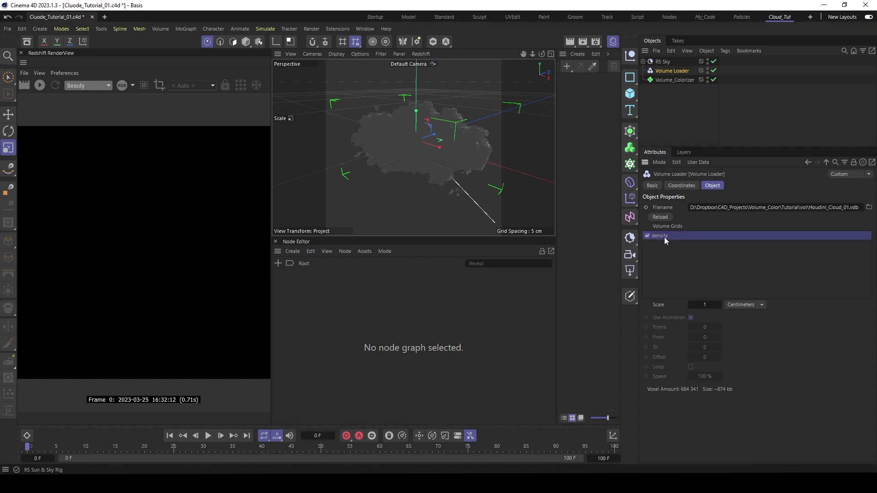
click(567, 68)
mouse_move(641, 98)
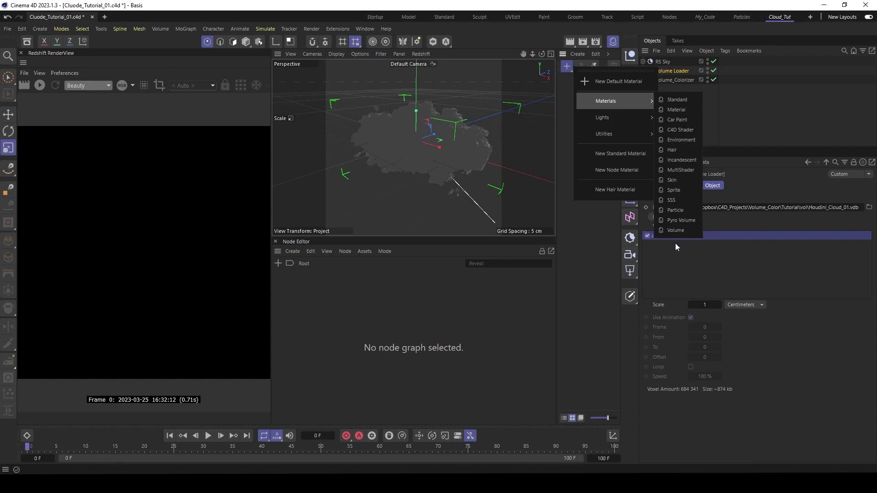
click(675, 231)
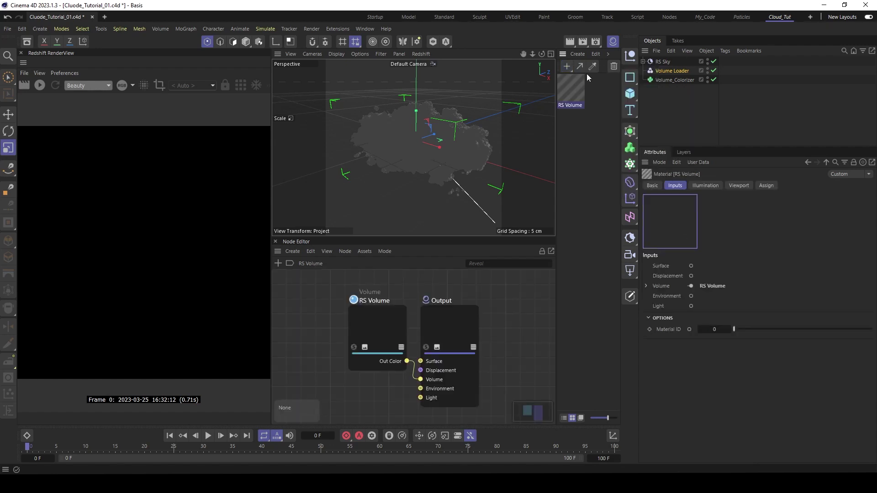
click(379, 320)
click(711, 281)
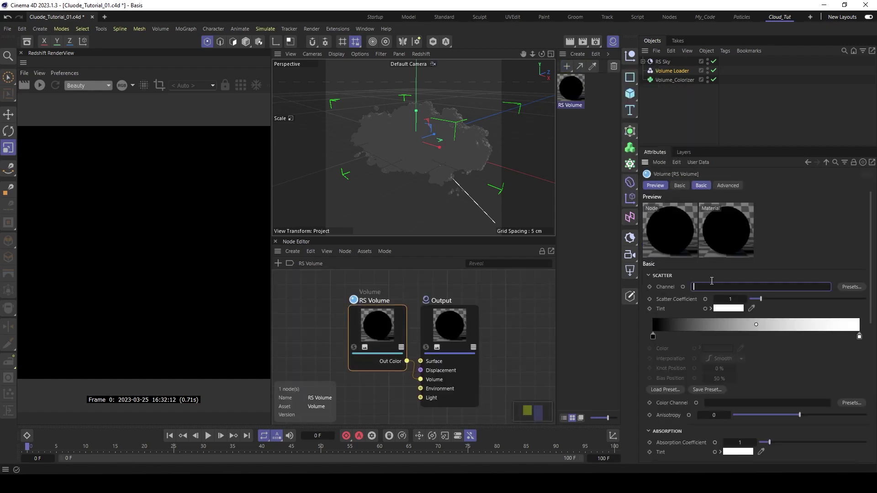
text(density)
- Assign the new RS Volume to the Volume Loader and render the cloud in Redshift
drag(572, 89, 682, 74)
click(660, 62)
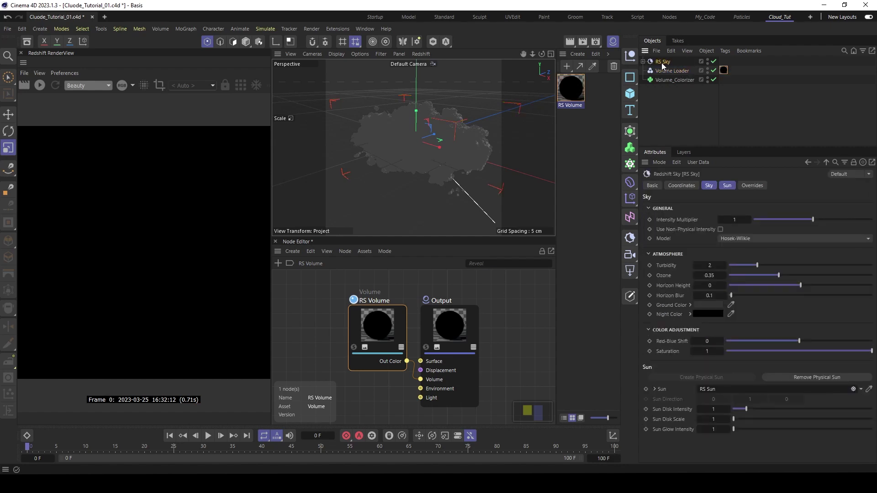
click(39, 85)
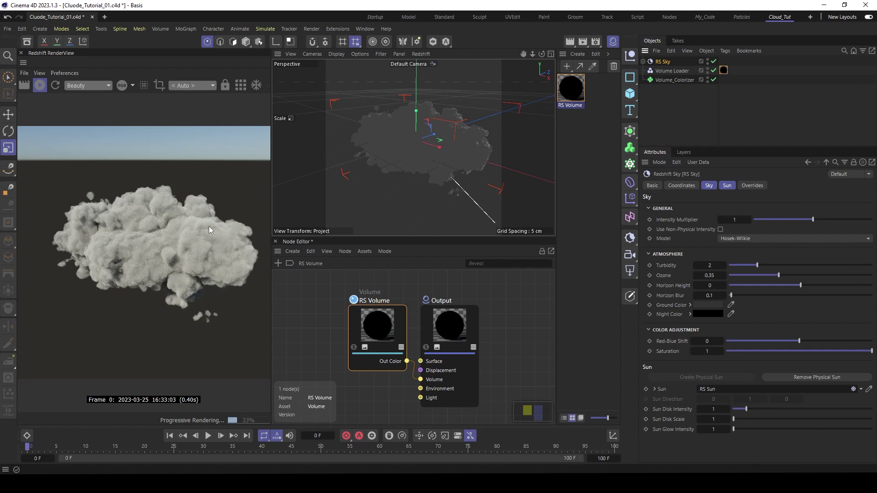
- Stop the render, disable the Volume Loader, and load Houdini_Cloud_01.vdb into Volume_Colorizer's VDB File
click(42, 87)
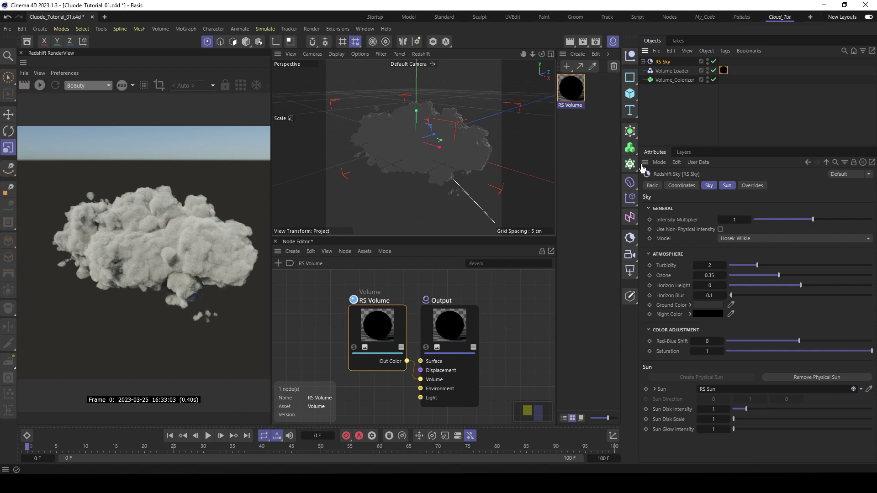
click(676, 80)
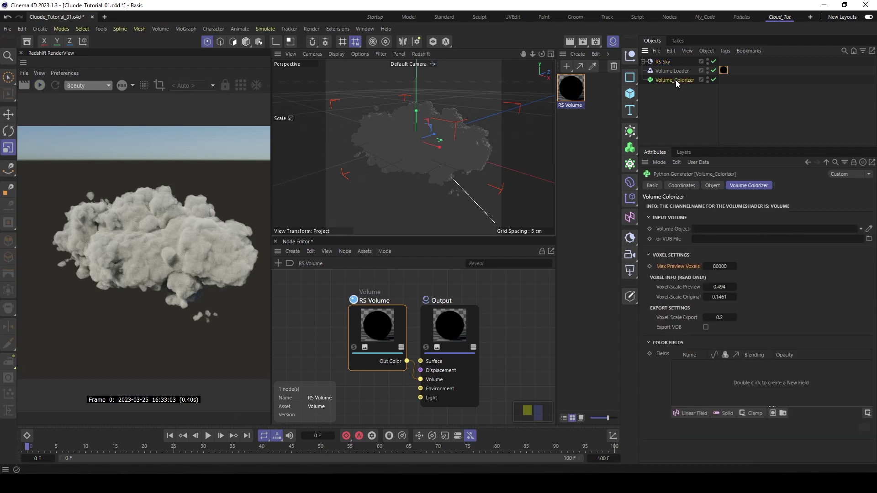
click(714, 70)
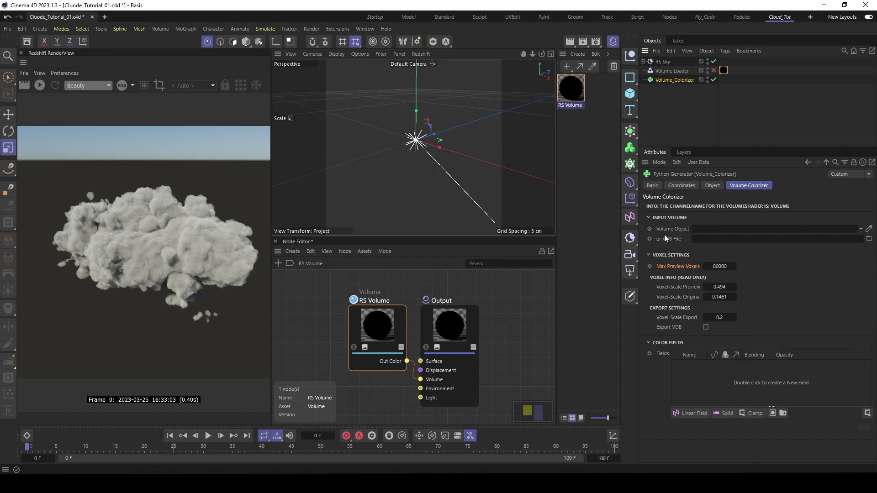
click(869, 240)
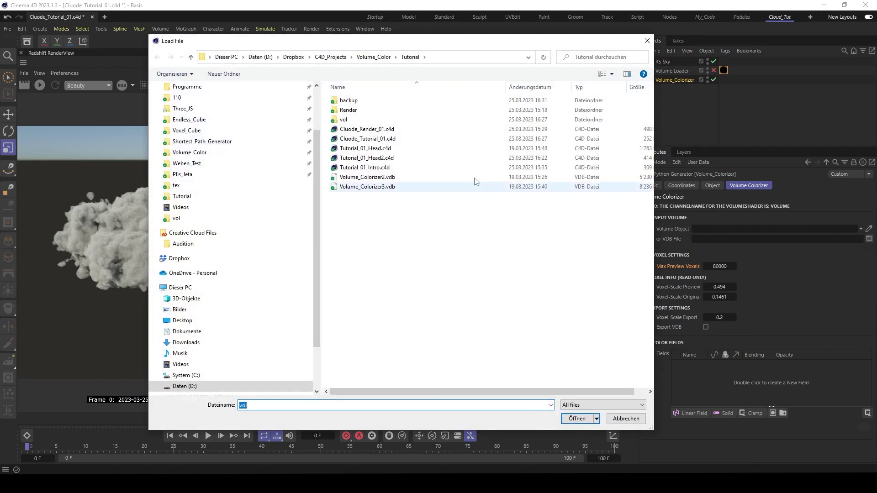
double_click(343, 120)
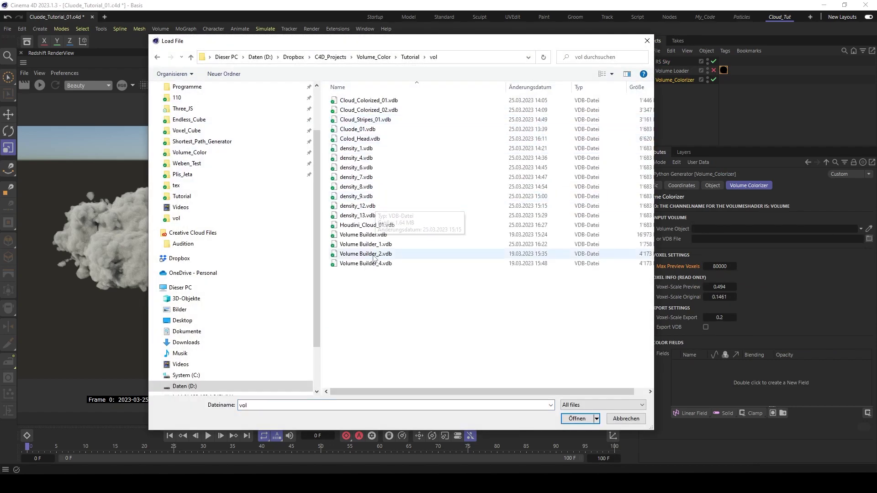
click(371, 225)
click(578, 419)
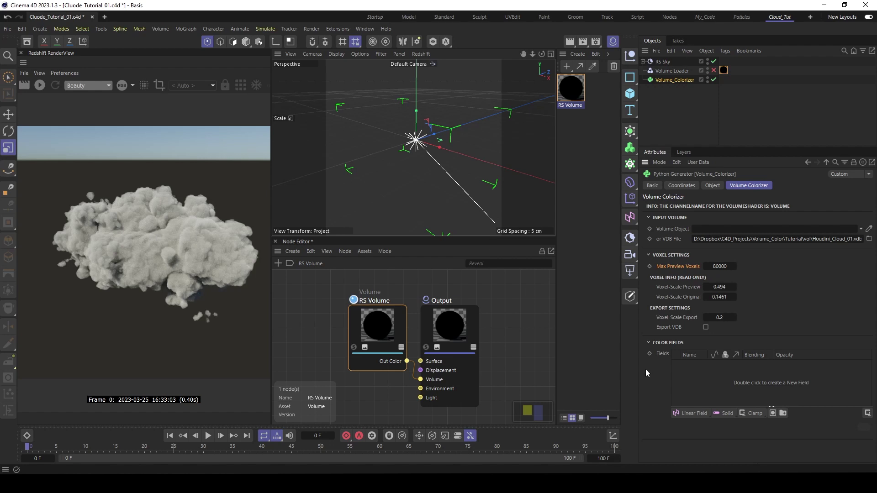
- Add a Linear Field under Color Fields and select it with the Scale tool in the Top view
click(690, 414)
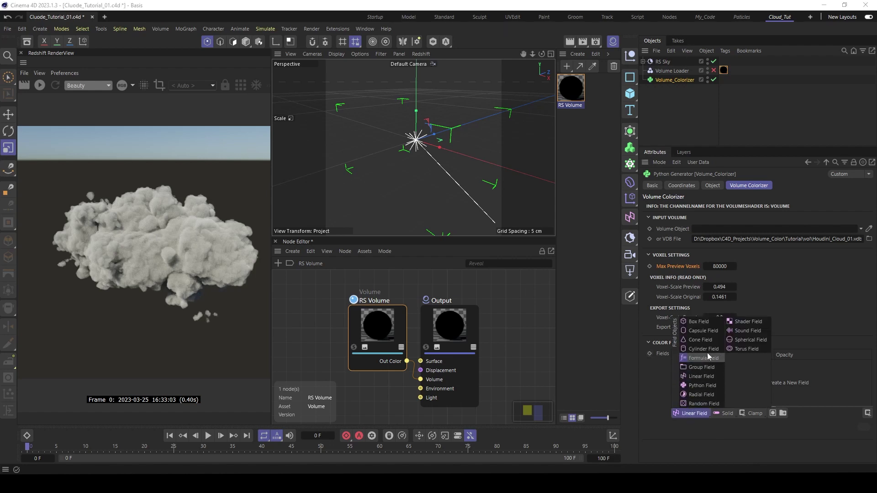
click(706, 377)
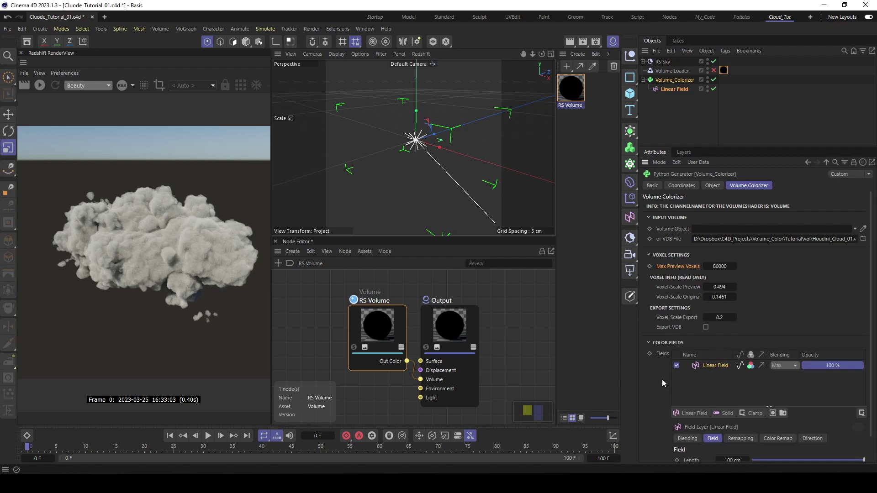
click(550, 54)
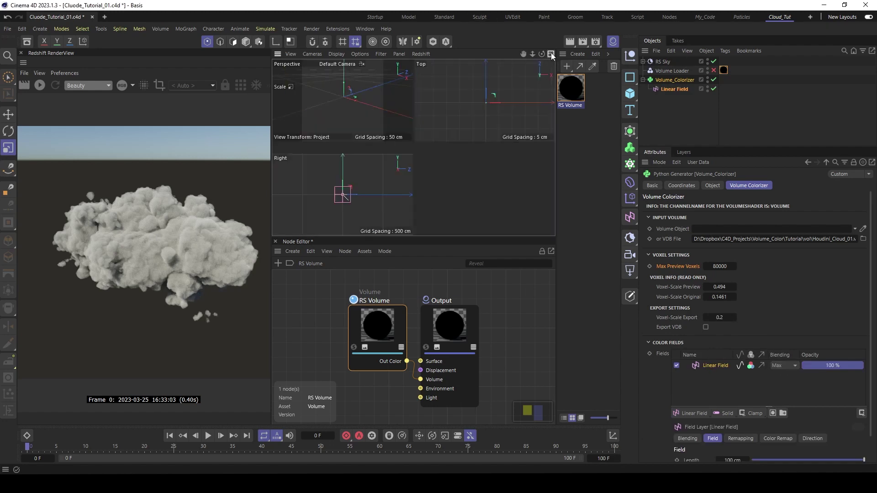
click(551, 54)
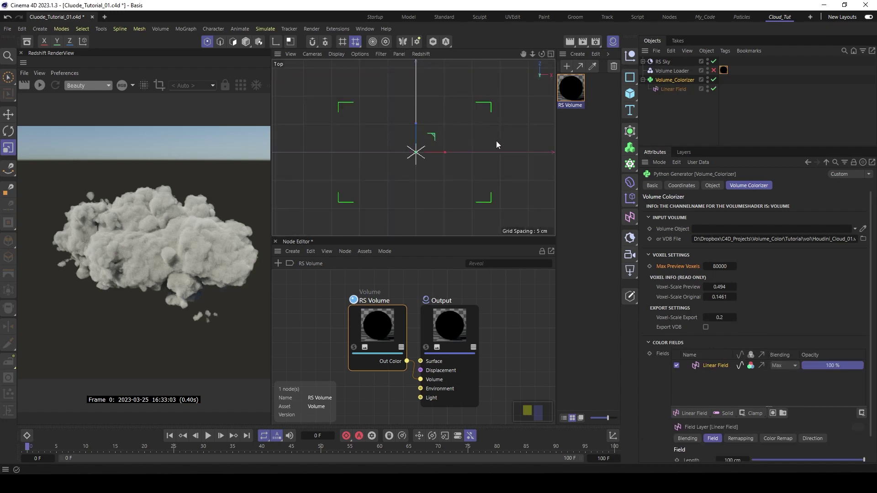
click(668, 89)
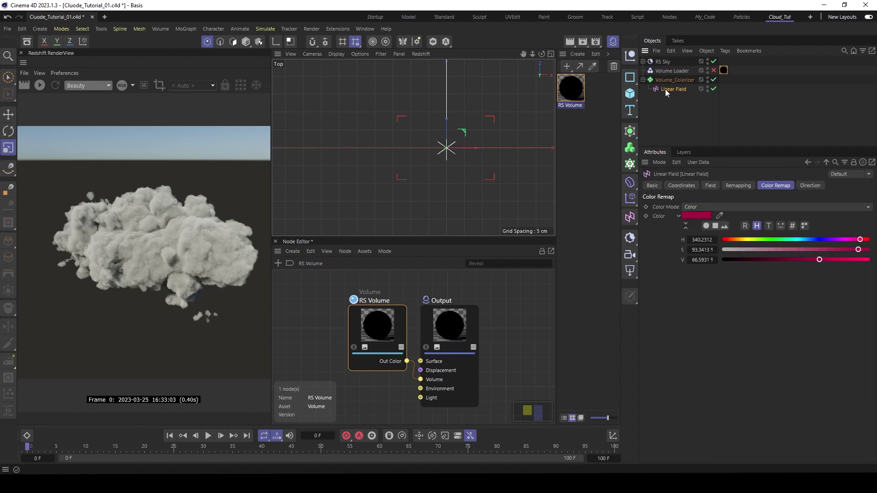
key(t)
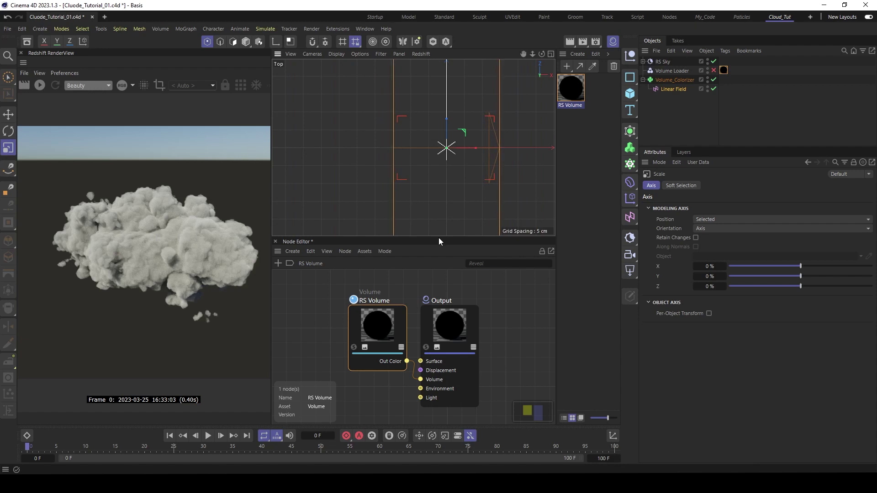
click(551, 54)
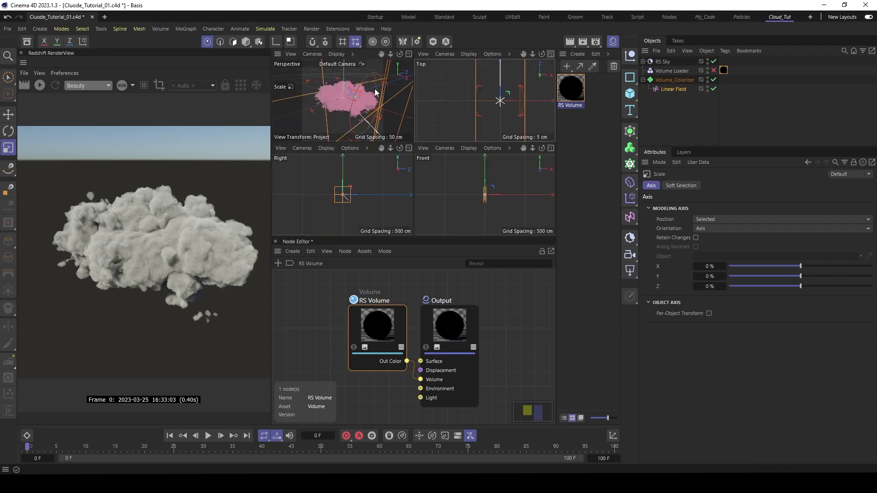
- Set the Linear Field's Color Remap to Gradient with the Scheme 2 preset and refresh the preview
click(408, 54)
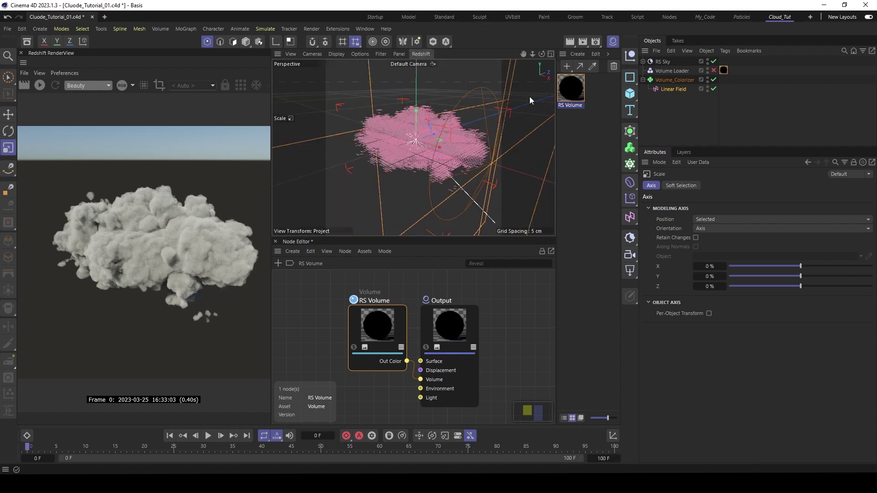
click(667, 86)
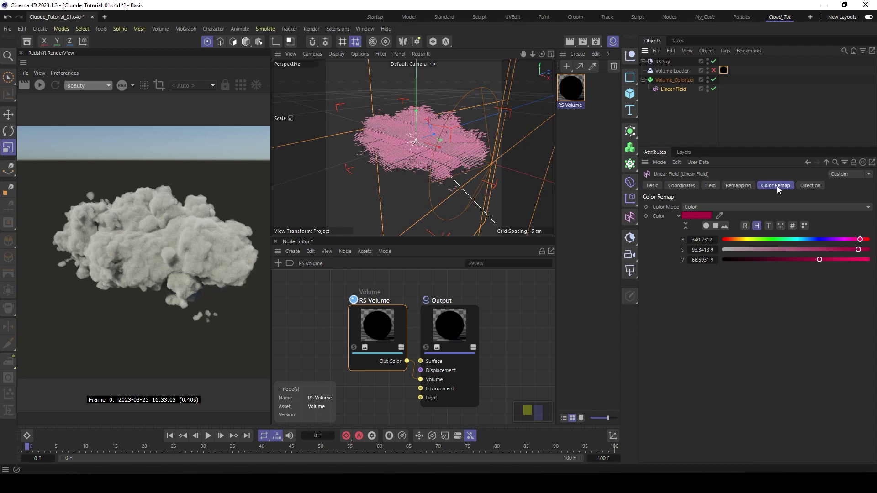
click(723, 207)
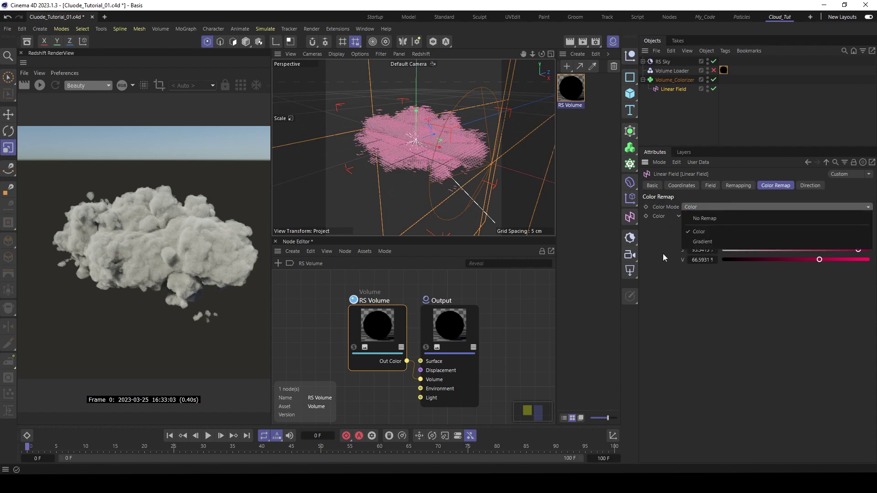
click(711, 242)
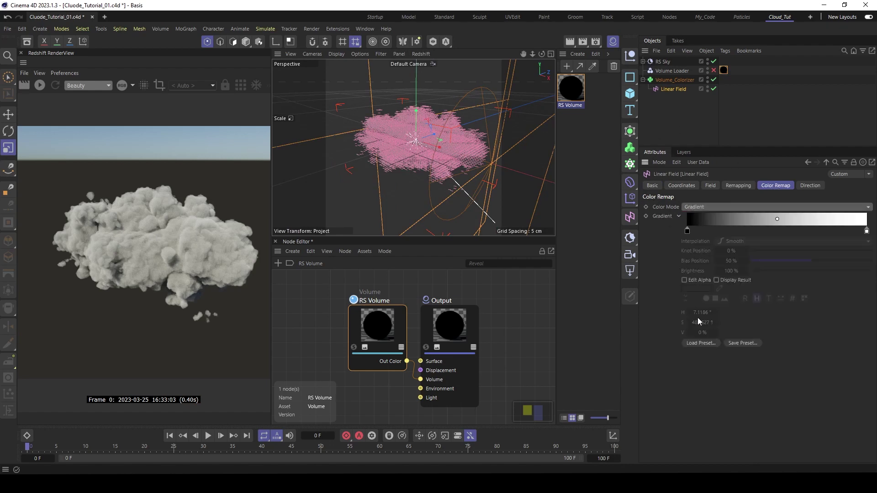
click(707, 343)
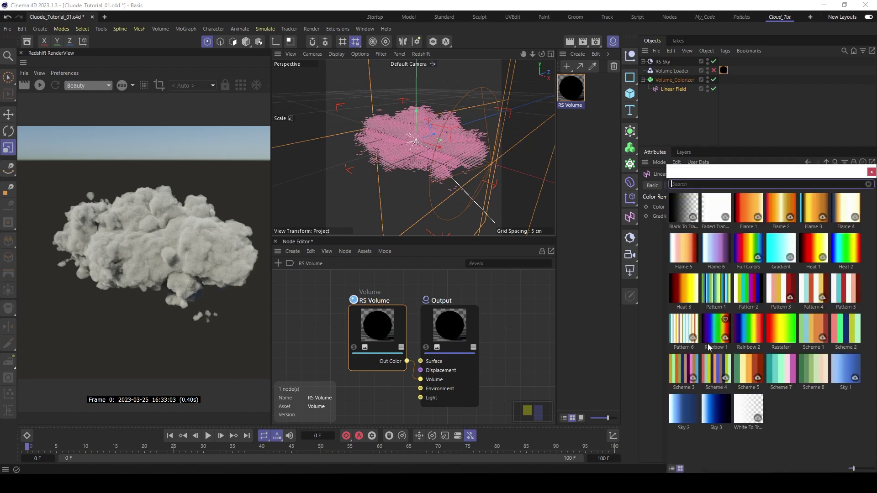
double_click(846, 333)
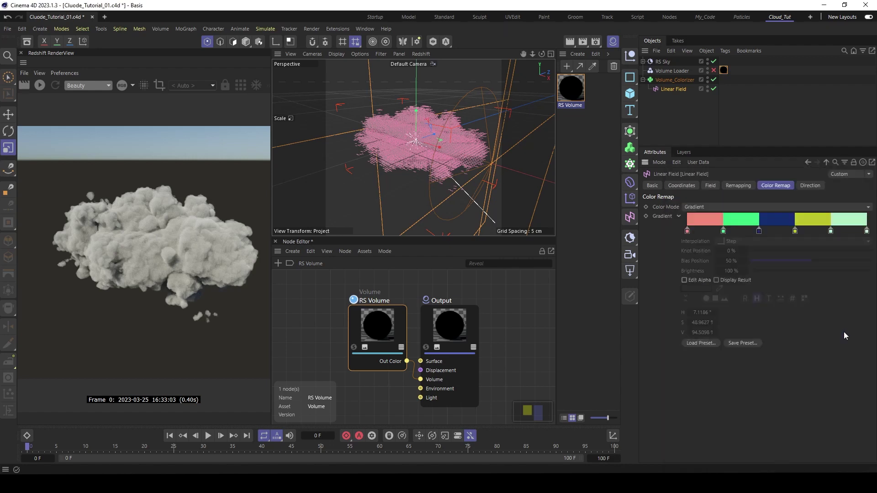
click(670, 97)
click(669, 80)
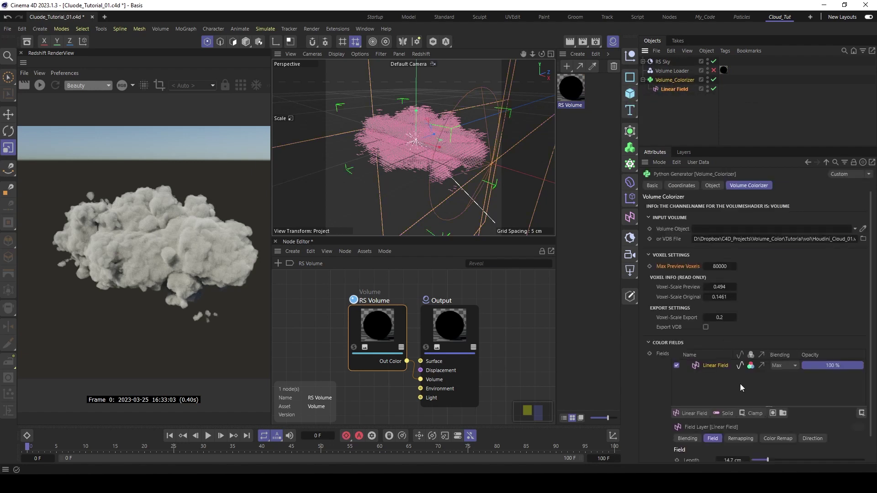
click(707, 366)
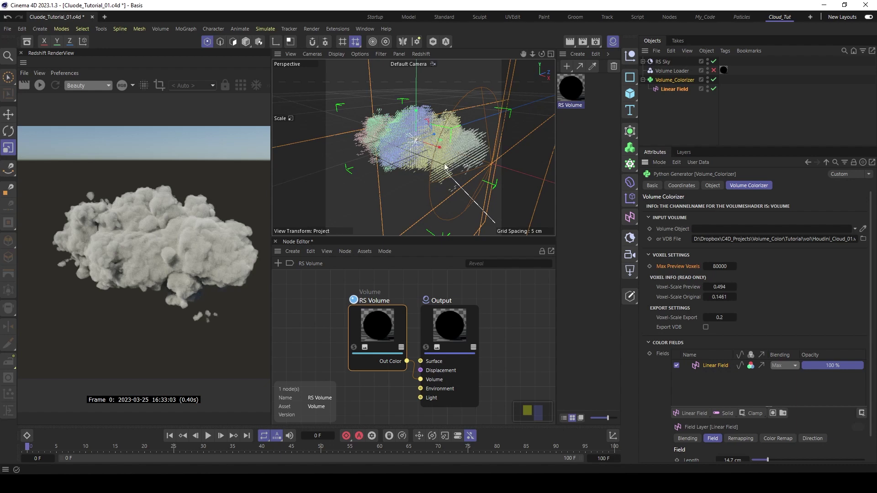
- Create a new Redshift RS Volume material and assign it to Volume_Colorizer
click(40, 86)
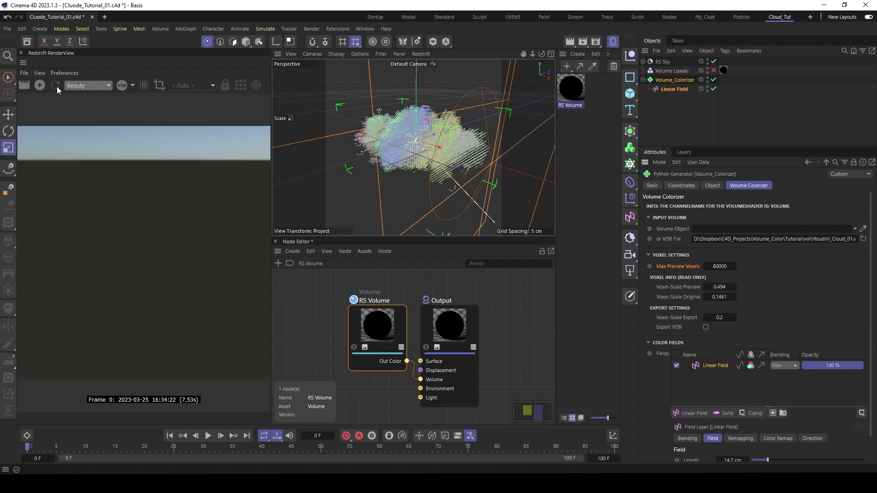
click(576, 147)
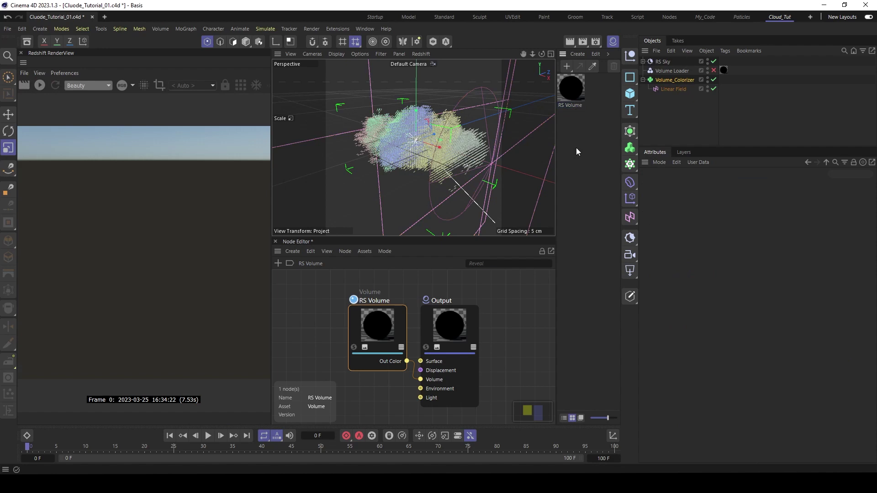
click(565, 66)
mouse_move(642, 98)
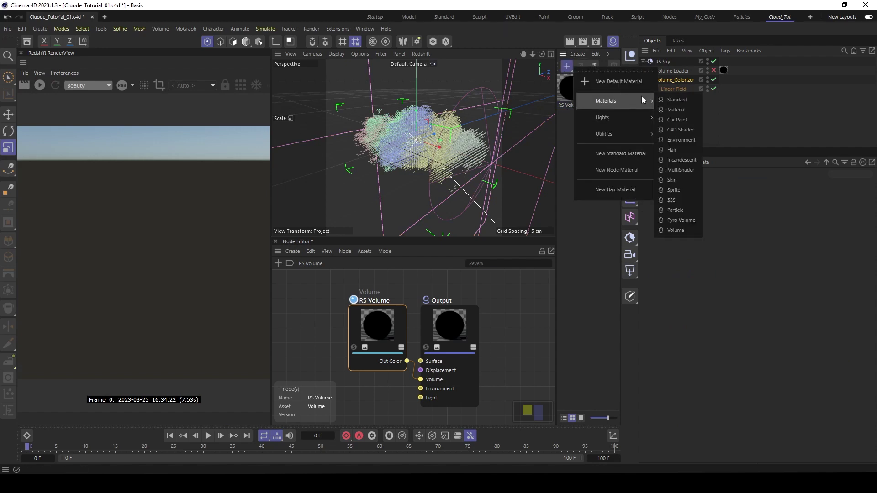
click(678, 231)
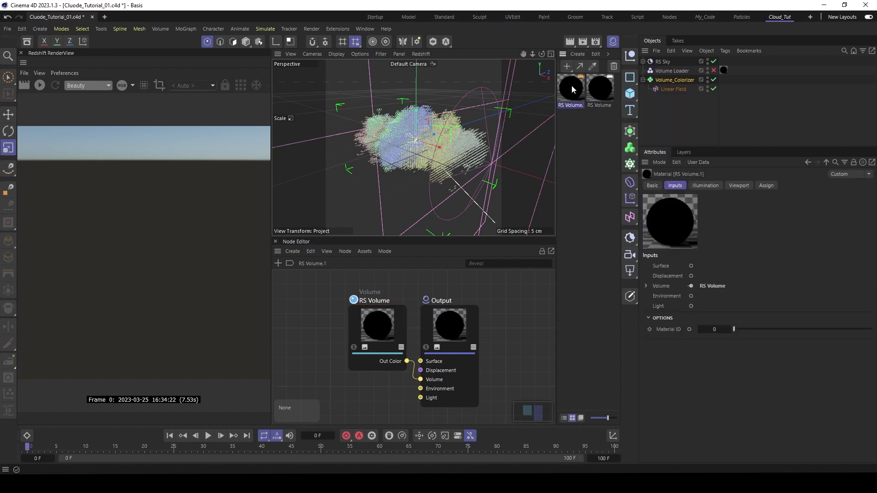
drag(571, 85, 681, 80)
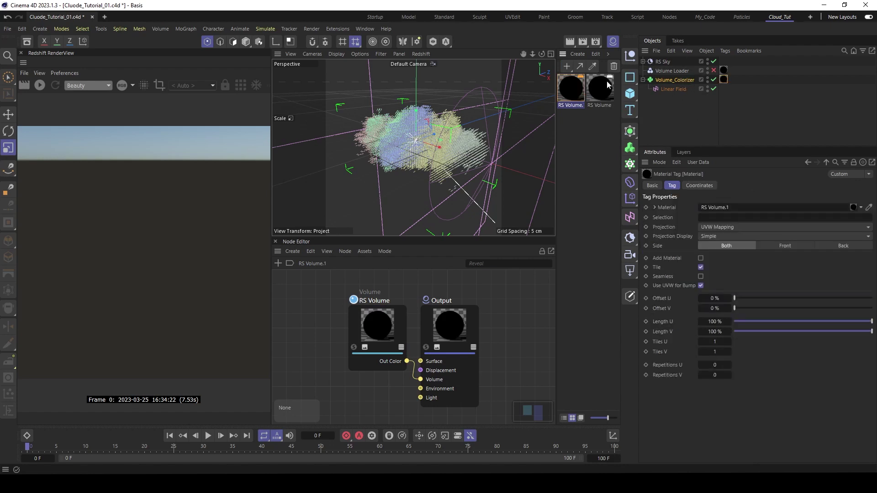
click(566, 91)
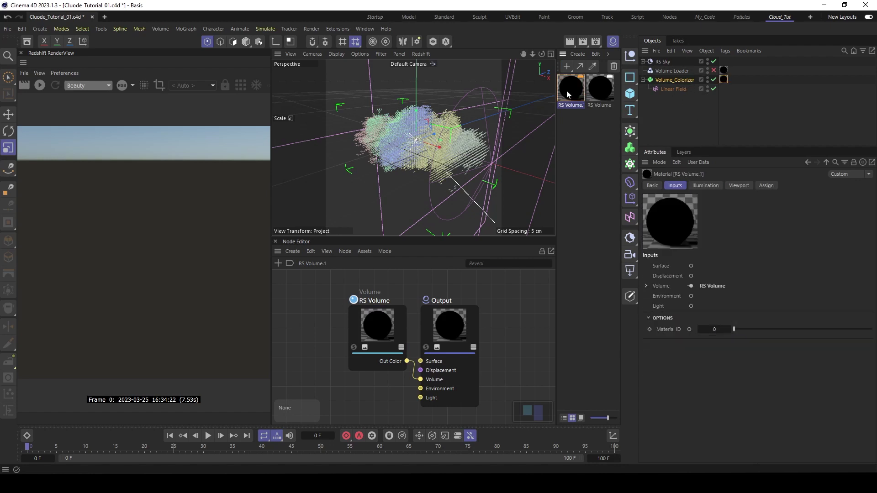
- Set the volume's Scatter channel to 'Volume' and restart the interactive render
click(387, 324)
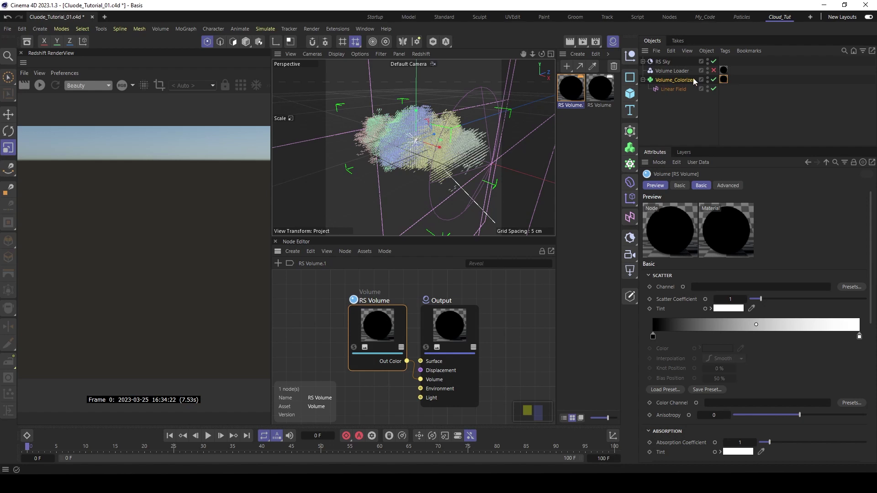
click(713, 287)
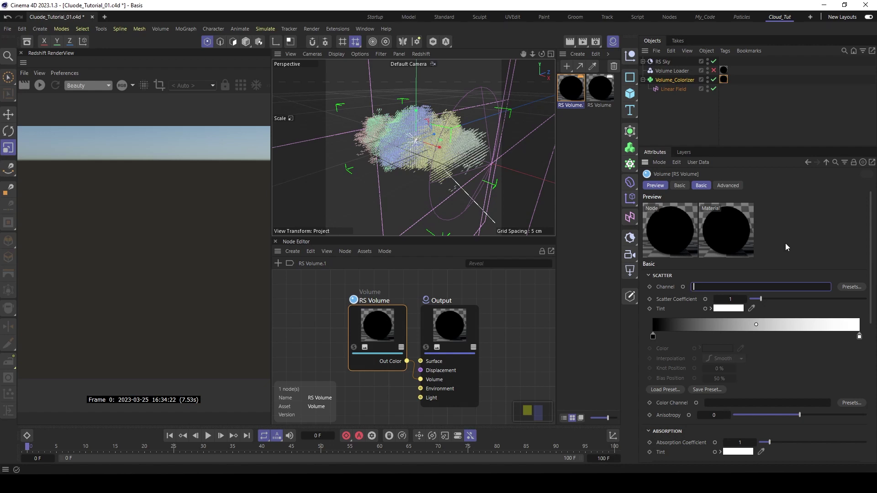
text(Volume)
key(Return)
click(40, 86)
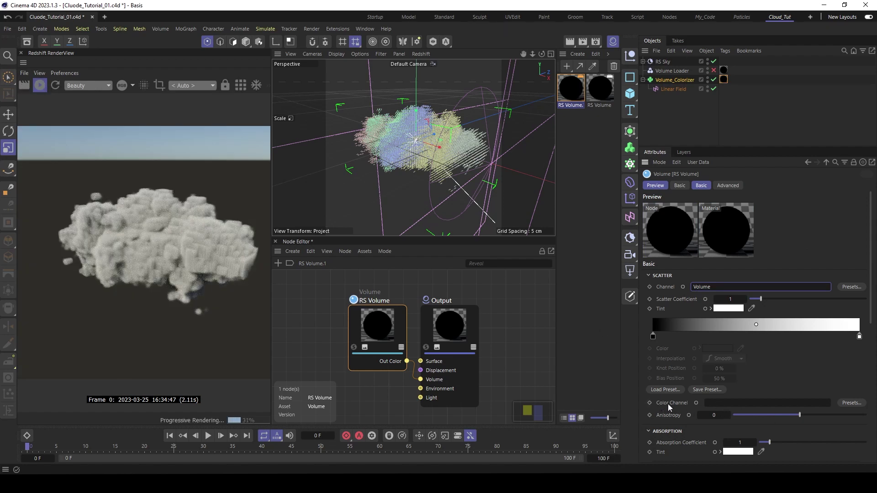
- Set the Absorption Color Channel to 'Volume' so the cloud renders in colour
scroll(660, 405, down, 3)
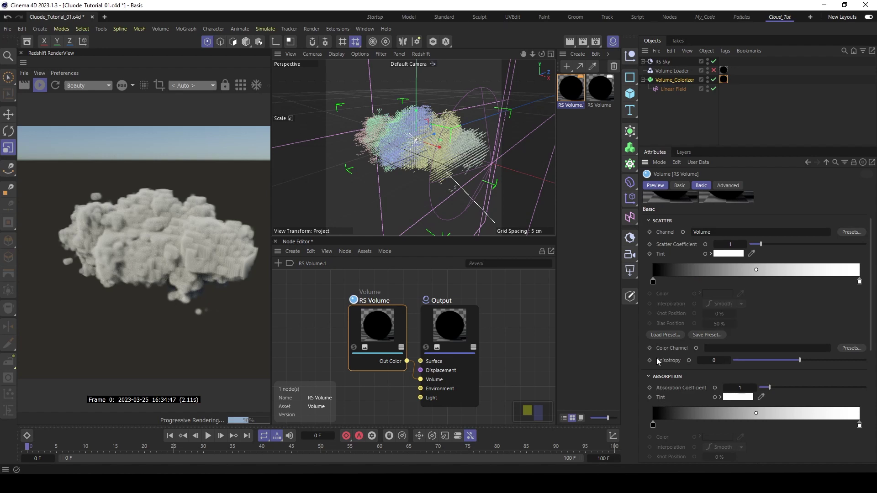
scroll(663, 253, down, 5)
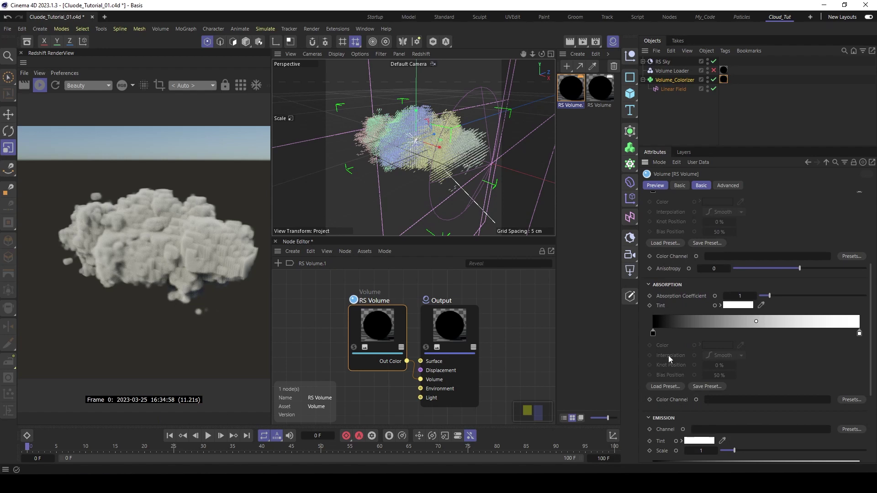
click(722, 399)
text(Volume)
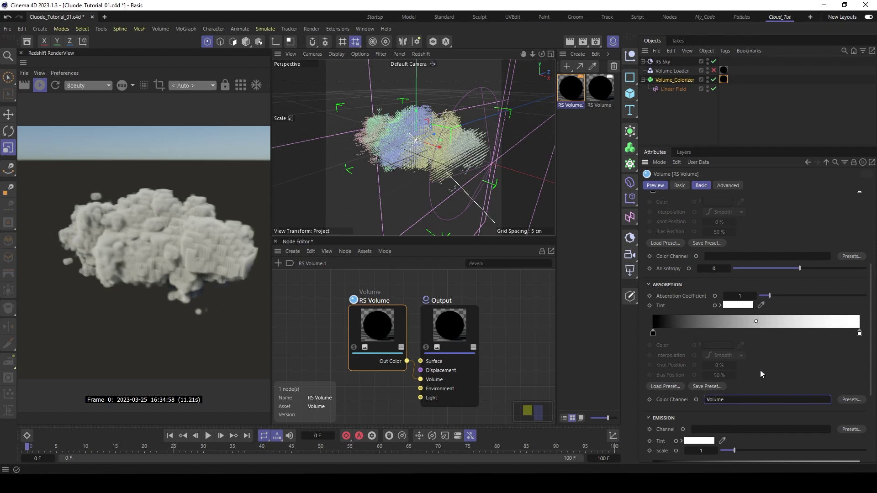
key(Return)
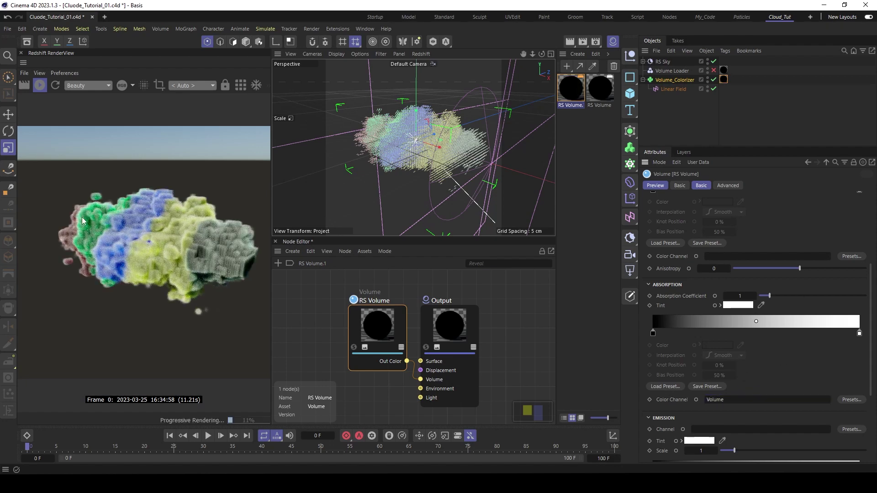
- Orbit and zoom around the coloured cloud, then select Volume_Colorizer to show its settings
mouse_move(395, 138)
alt+mouse_down()
mouse_move(452, 147)
mouse_move(498, 112)
mouse_move(402, 161)
mouse_move(394, 144)
alt+mouse_up()
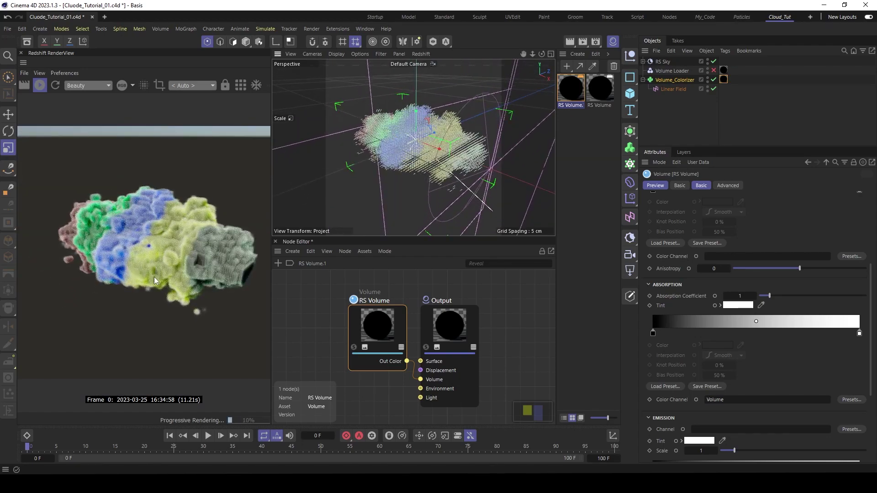
scroll(438, 132, up, 3)
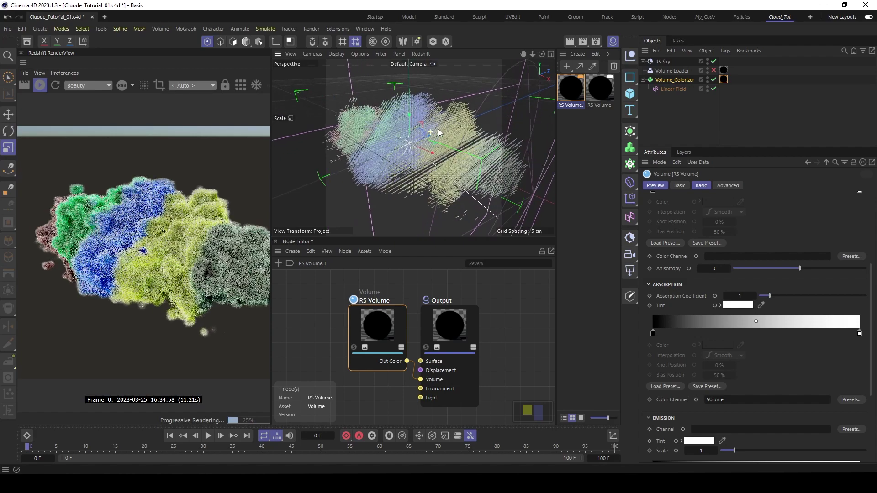
scroll(438, 133, down, 3)
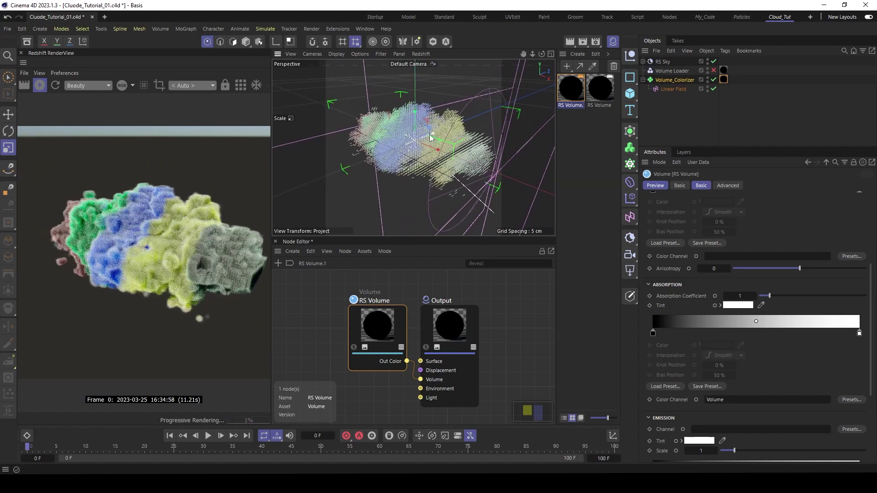
alt+drag(431, 137, 414, 138)
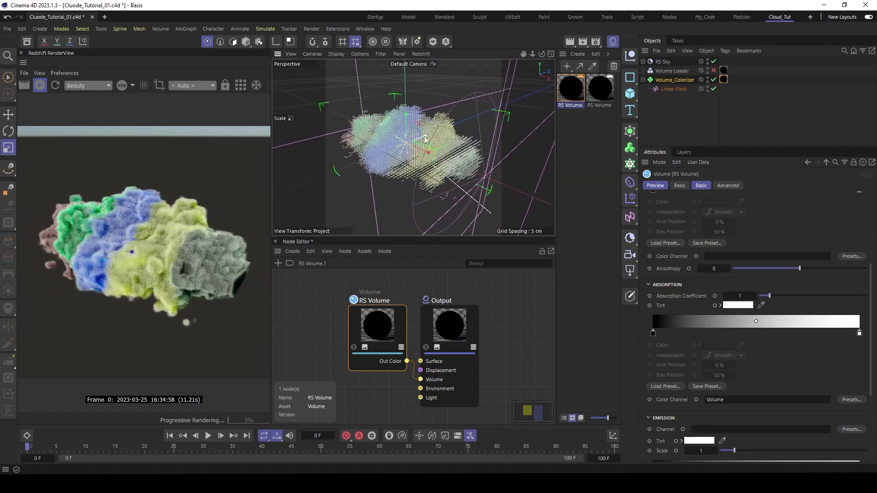
click(651, 81)
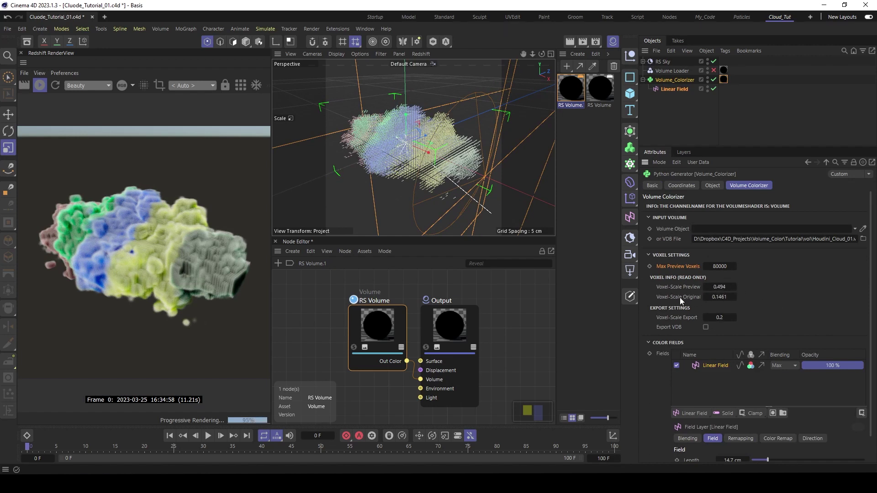
- Copy the original voxel scale 0.1461 into Voxel-Scale Export
click(719, 297)
key(ctrl+c)
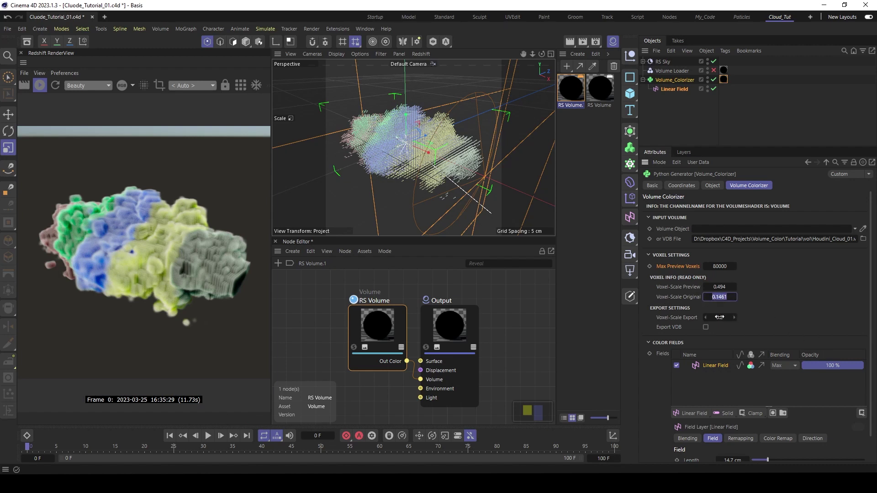
click(719, 317)
key(ctrl+v)
key(Return)
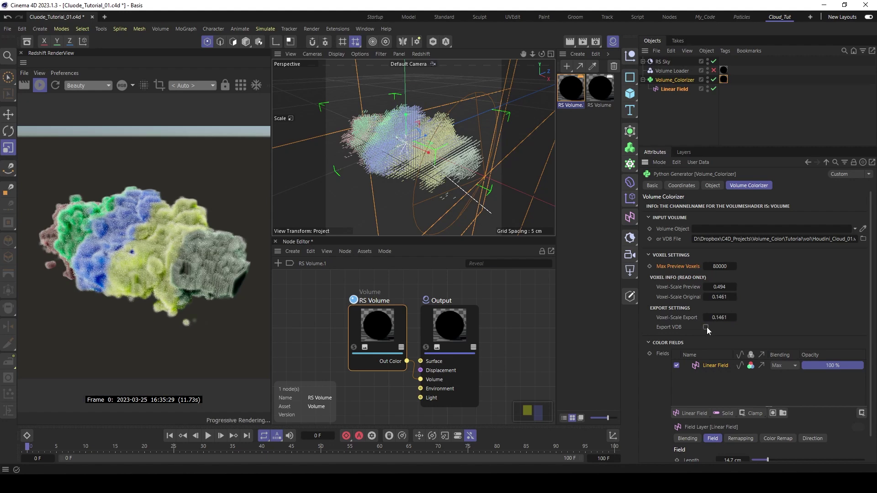
- Export the colorized cloud as Cloud_Colorizer.vdb and dismiss the finished message
click(706, 327)
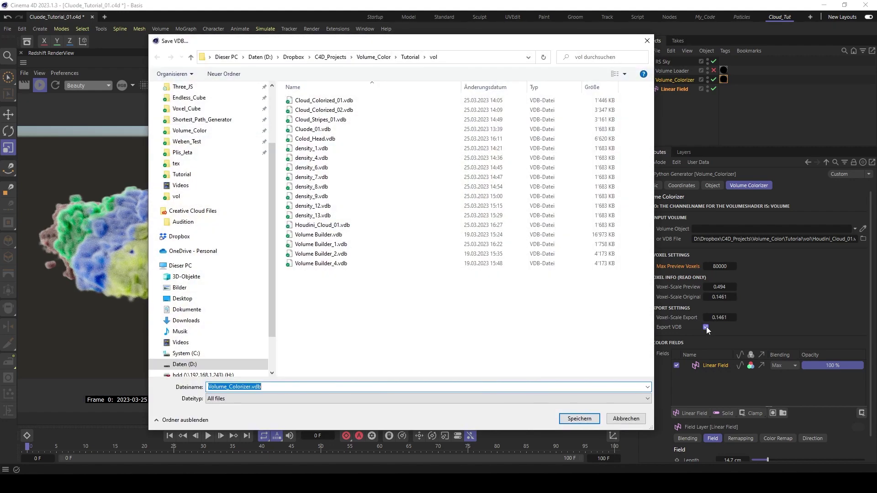
click(247, 386)
drag(227, 386, 207, 387)
text(Clou)
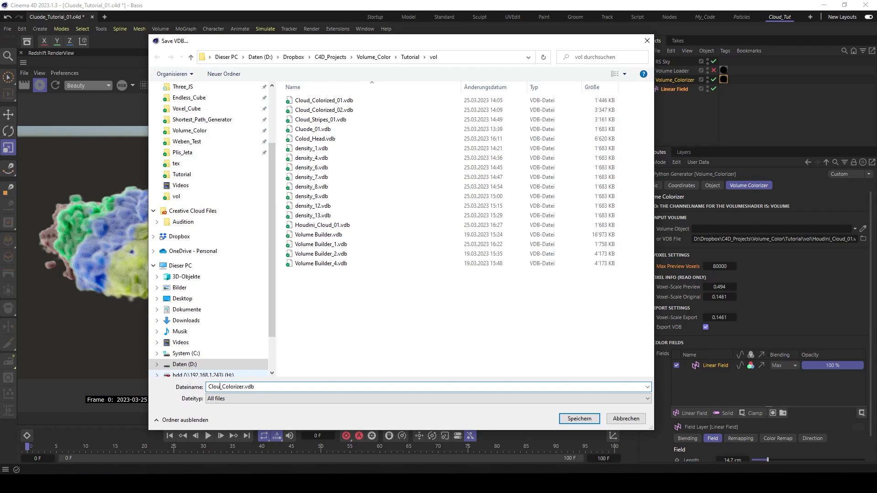
text(d)
click(579, 419)
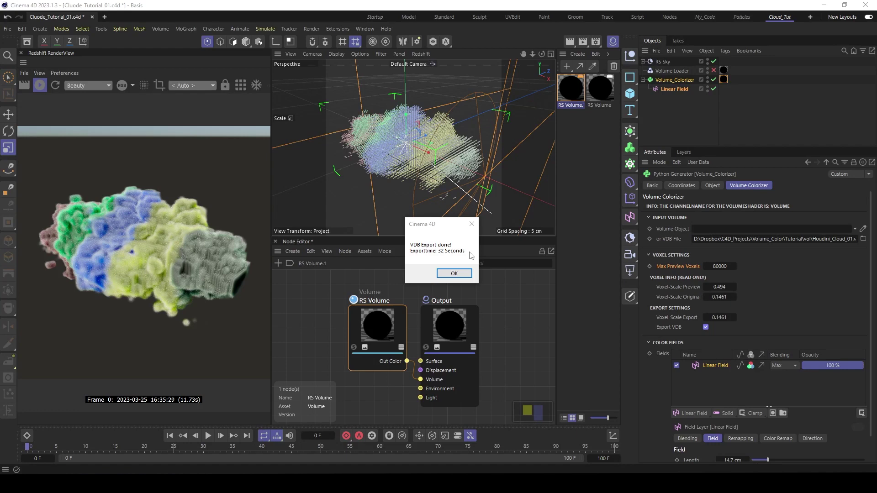
click(455, 275)
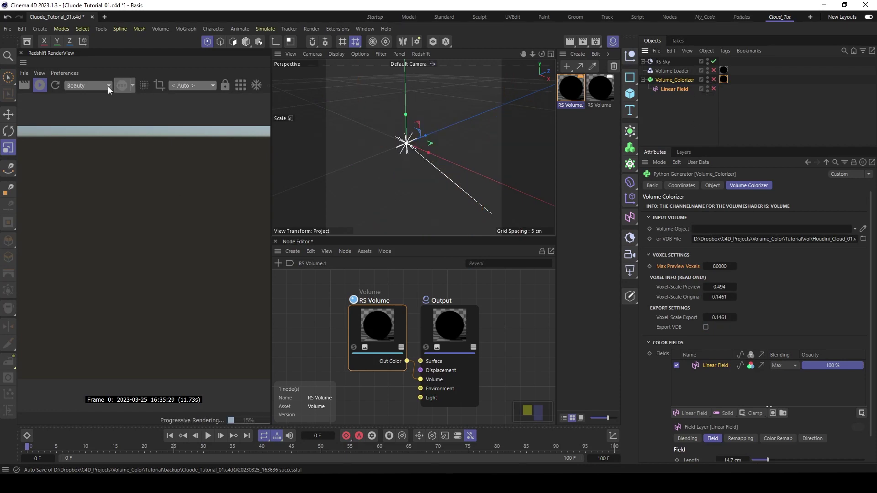
- Duplicate the Volume Loader and point the copy's Filename to Cloud_Colorizer.vdb
click(669, 71)
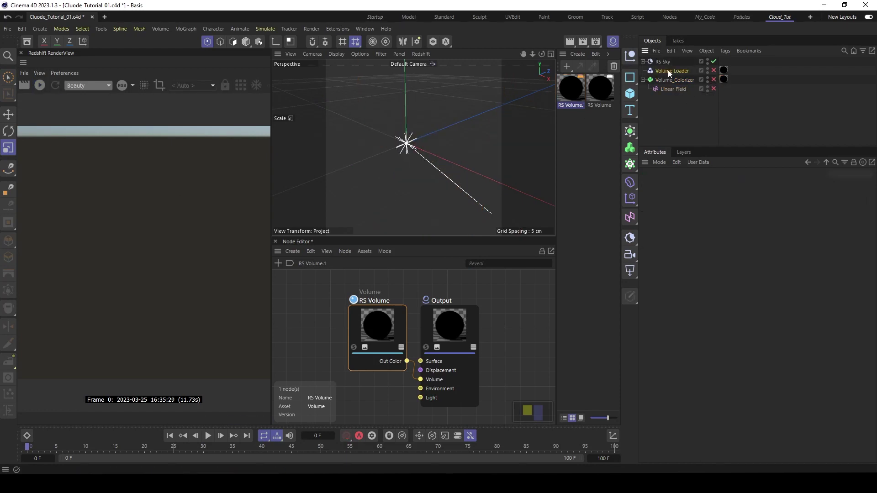
ctrl+drag(675, 73, 682, 78)
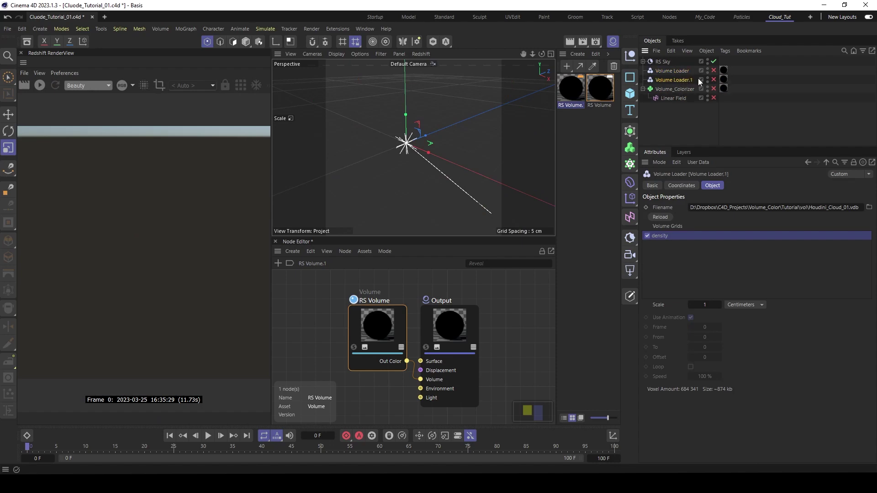
click(869, 207)
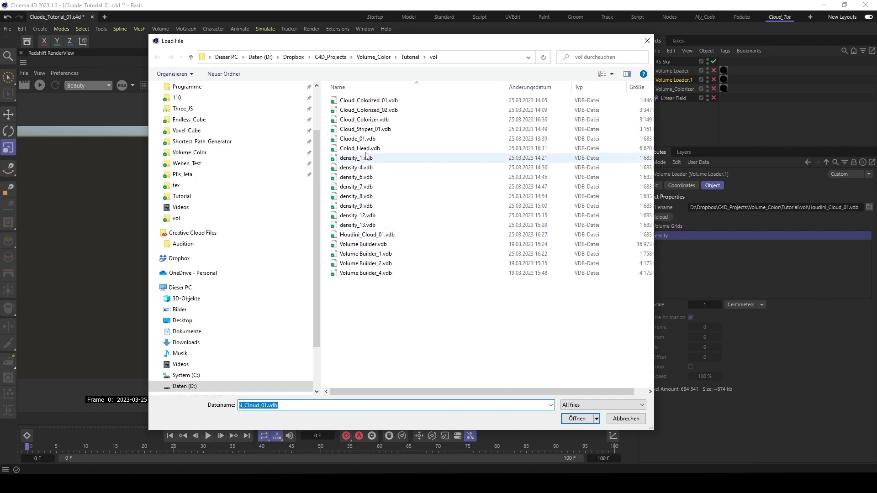
click(366, 121)
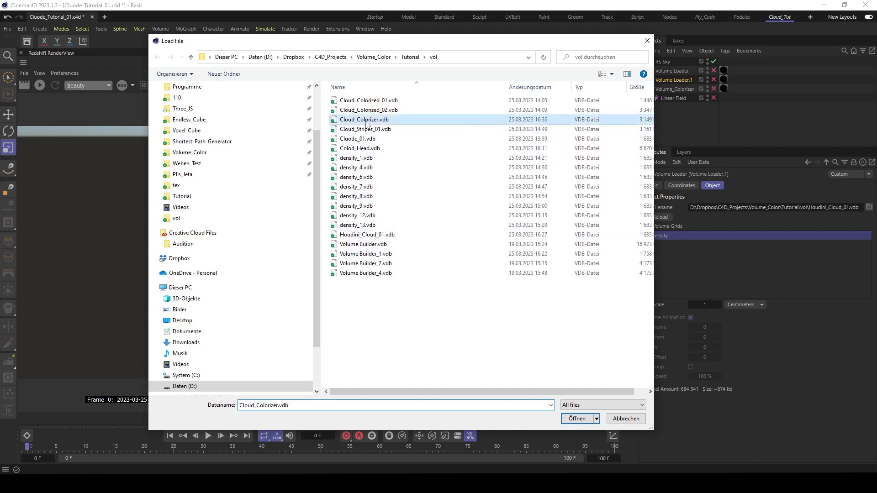
click(576, 418)
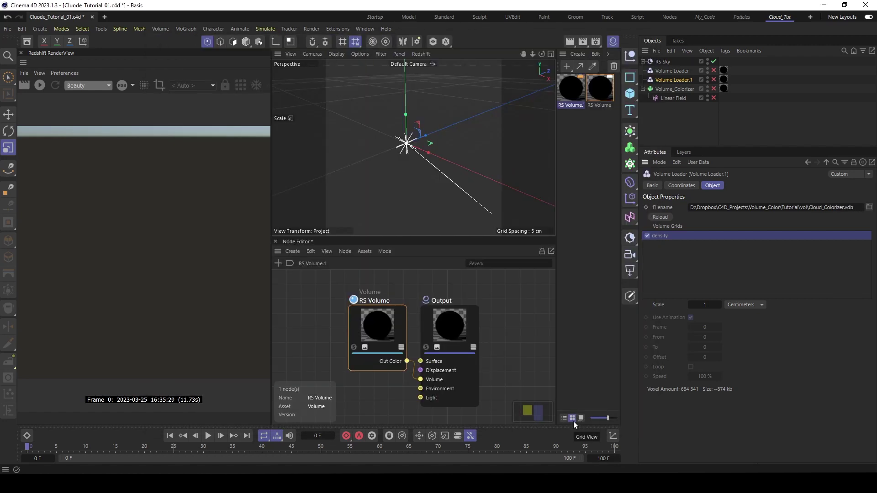
- Enable both Volume Loaders and move the original grey cloud up and right
click(713, 79)
click(662, 71)
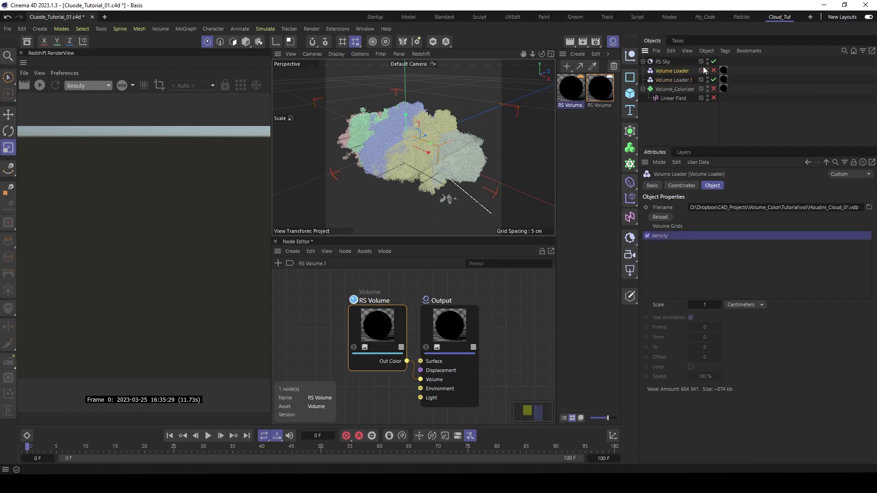
click(714, 71)
key(e)
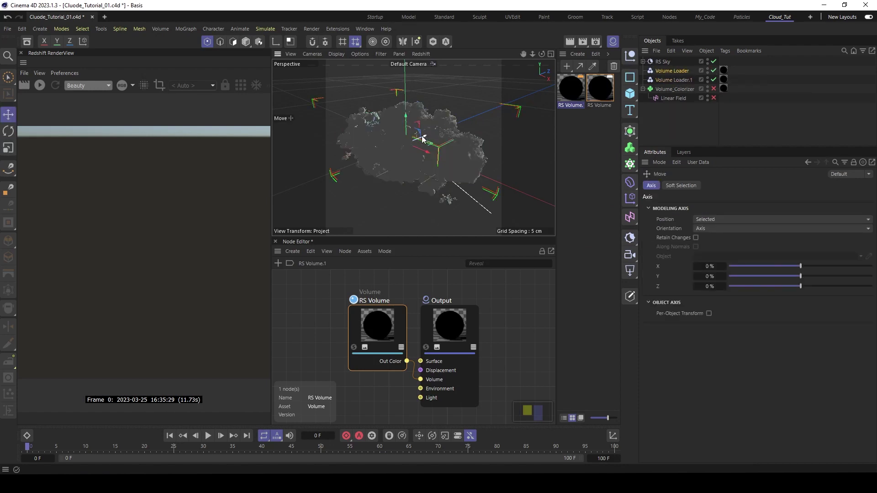
drag(422, 139, 395, 173)
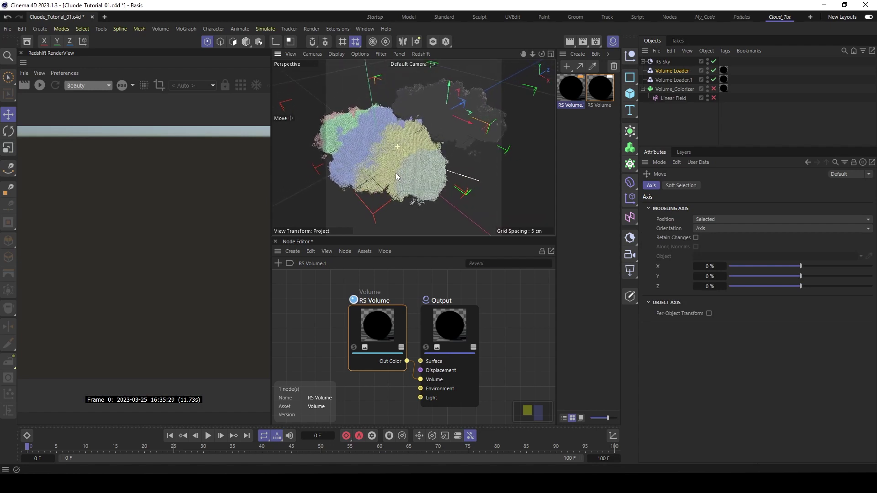
- Re-render and inspect the RS Volume.1 material on Volume Loader.1
click(40, 87)
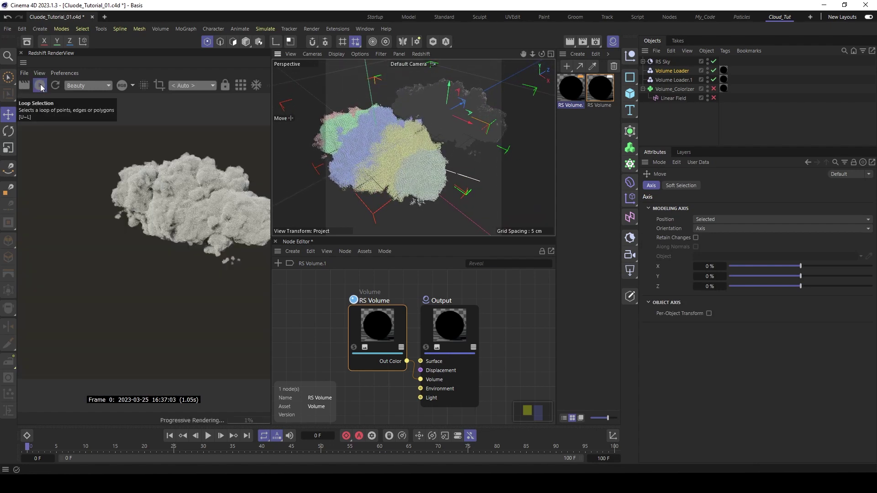
click(688, 80)
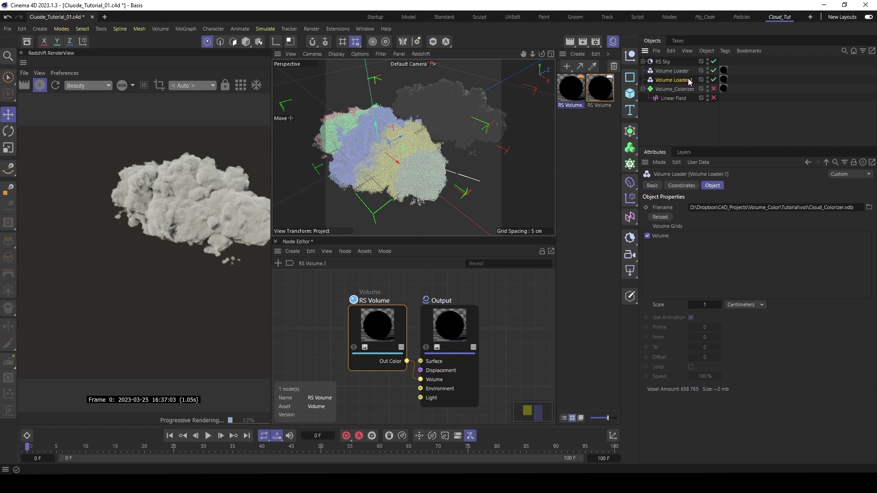
click(723, 80)
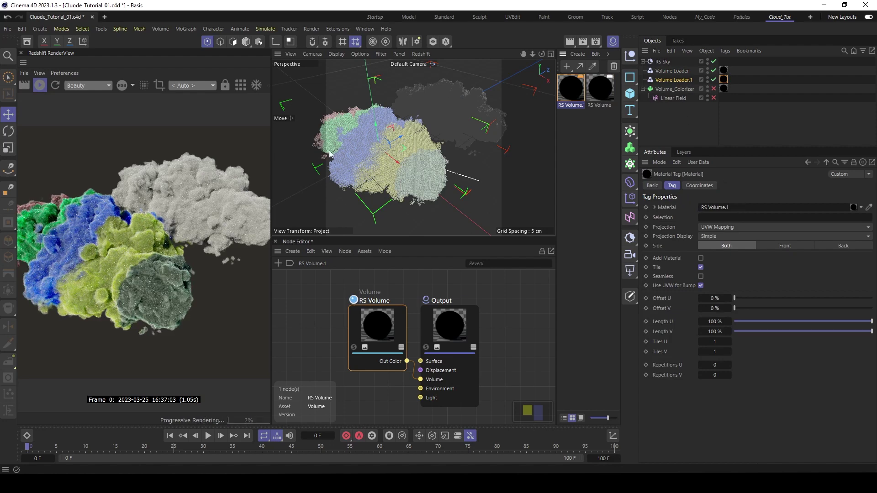
- Widen the render view and orbit to frame both clouds side by side
drag(270, 183, 410, 185)
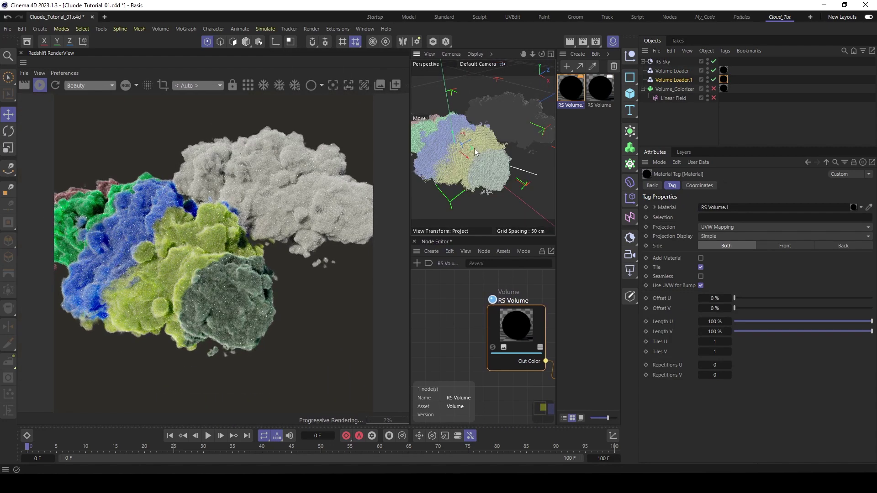
alt+drag(475, 152, 438, 237)
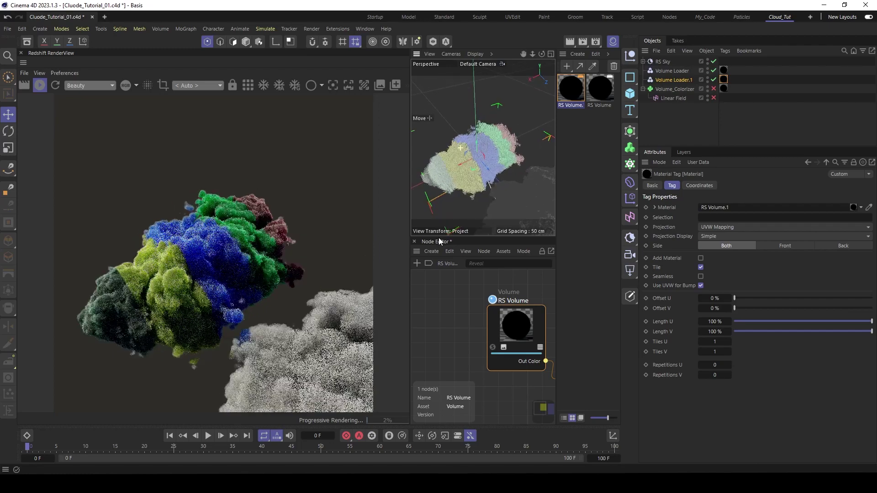
alt+drag(439, 238, 463, 147)
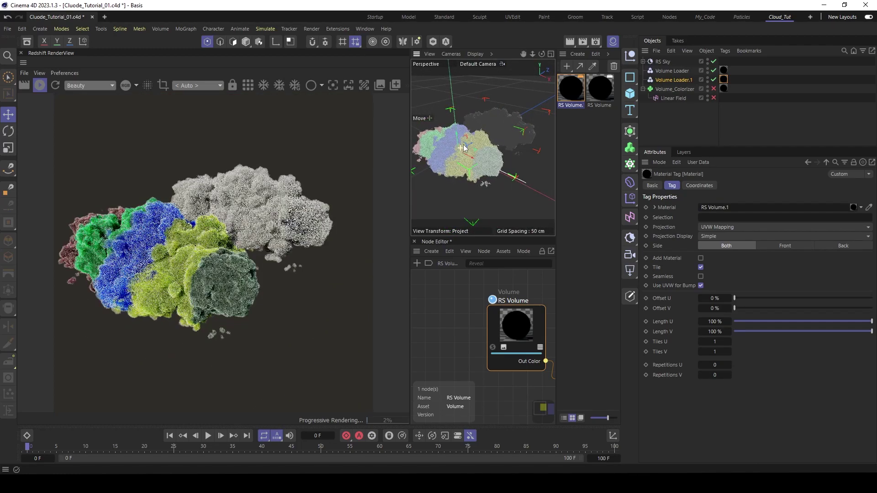